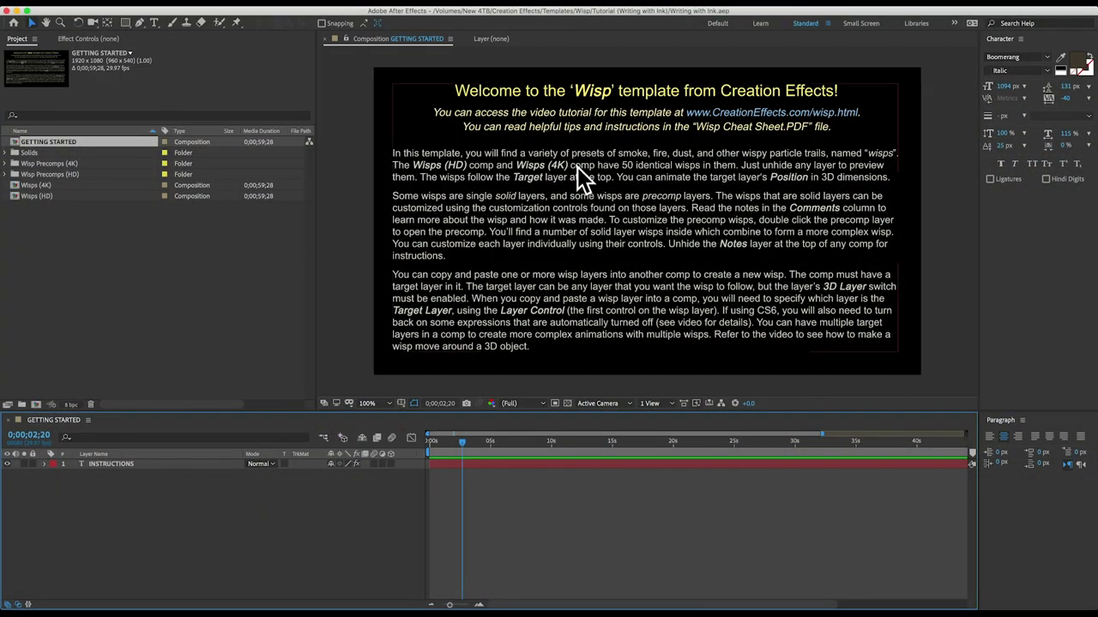
# - Open the Wisps (HD) composition and its Ink Bleed precomp
pyautogui.click(46, 197)
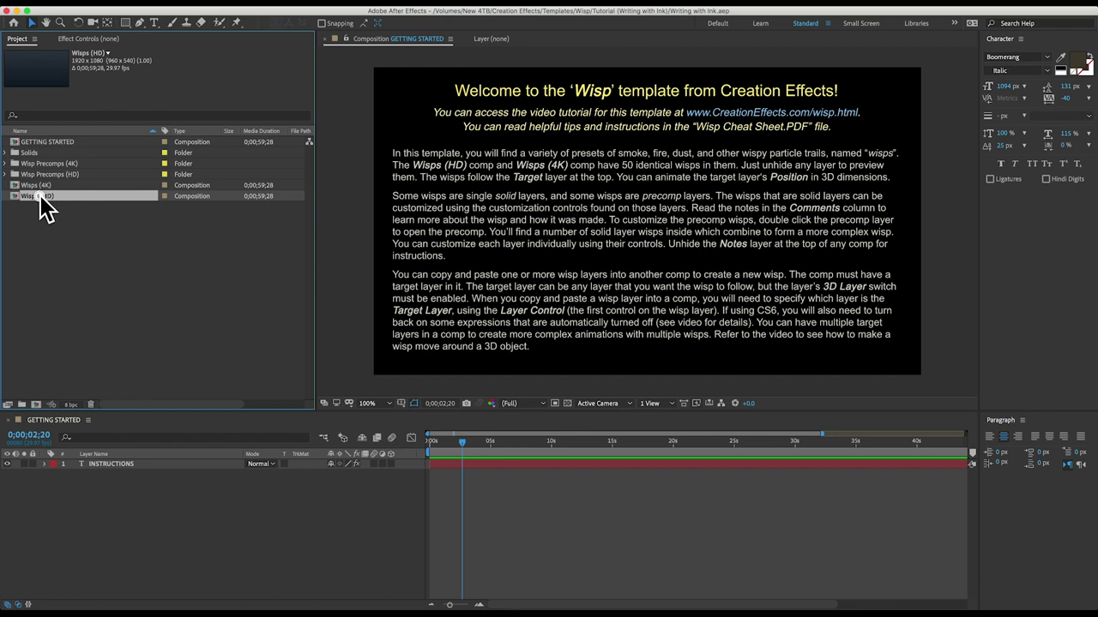
pyautogui.doubleClick(39, 196)
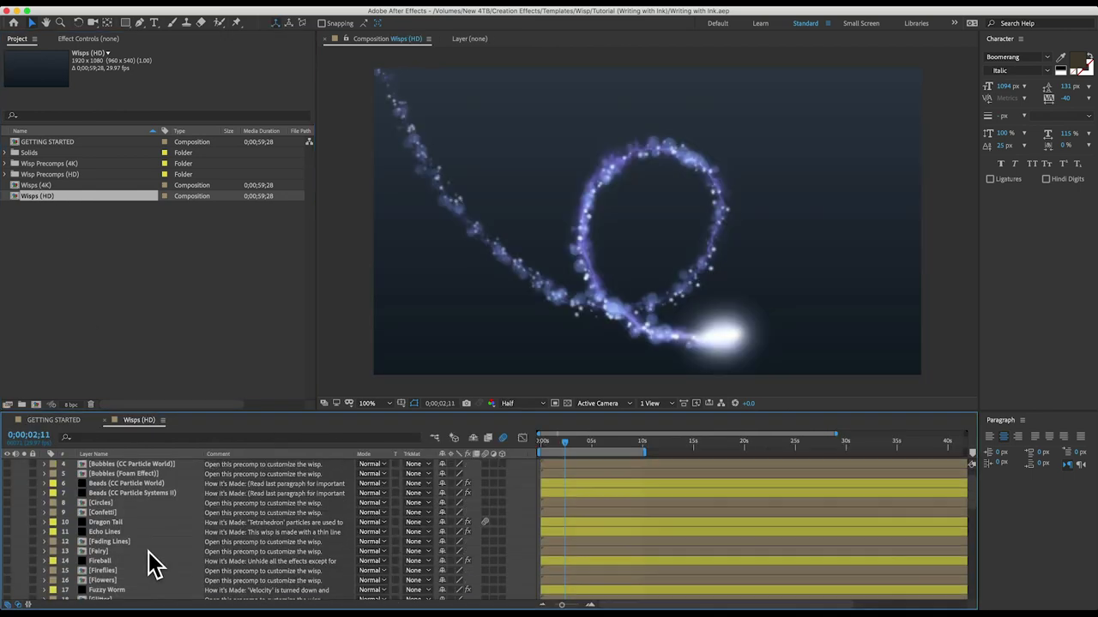
pyautogui.scroll(-4, 154, 564)
pyautogui.scroll(2, 153, 564)
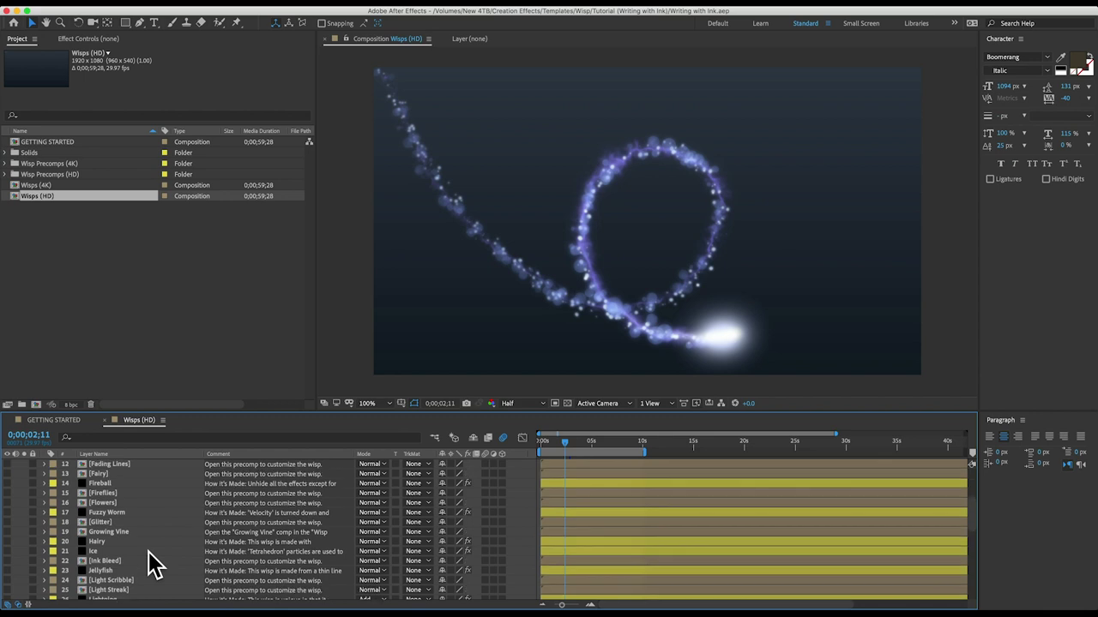
pyautogui.scroll(-2, 153, 563)
pyautogui.doubleClick(103, 532)
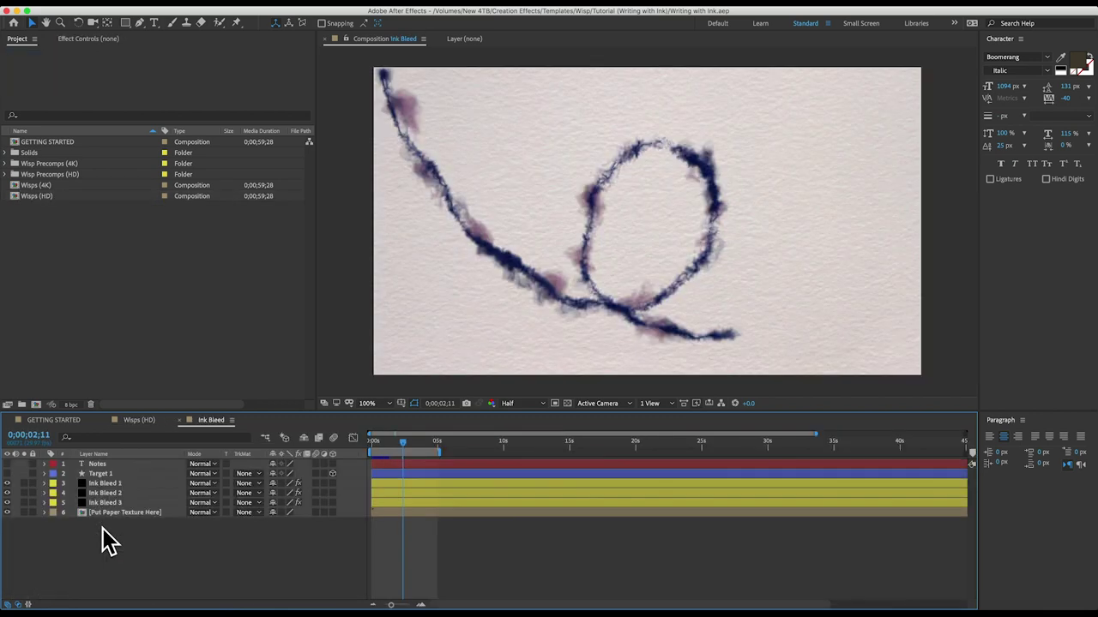
# - RAM-preview the ink bleed, solo Ink Bleed 1 and 2 in turn, then select Target 1
pyautogui.press('KP_0')
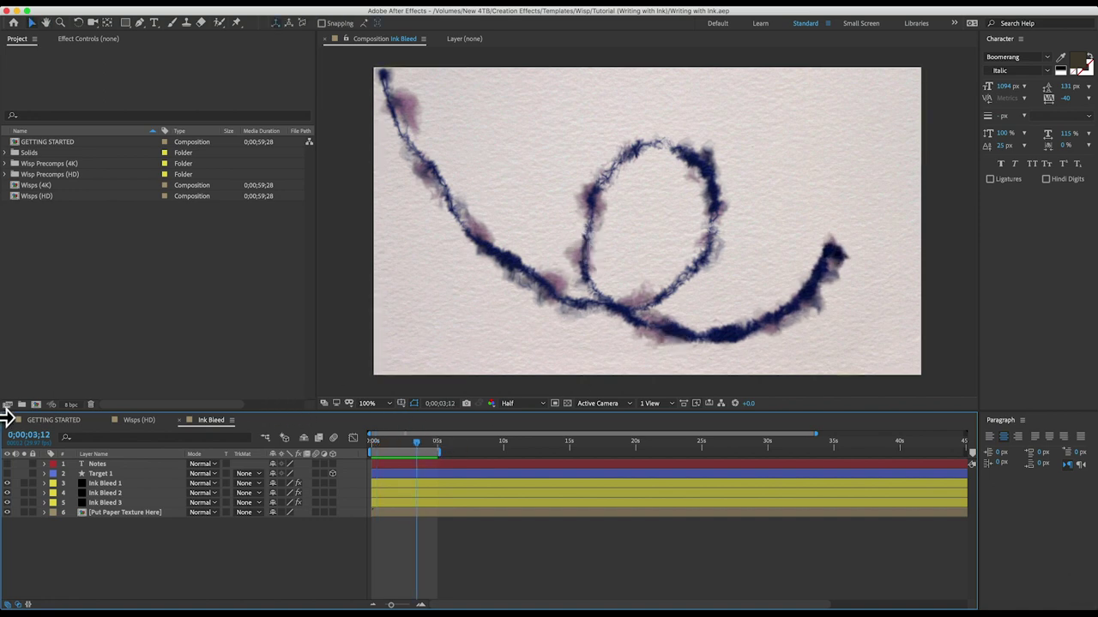
pyautogui.click(24, 483)
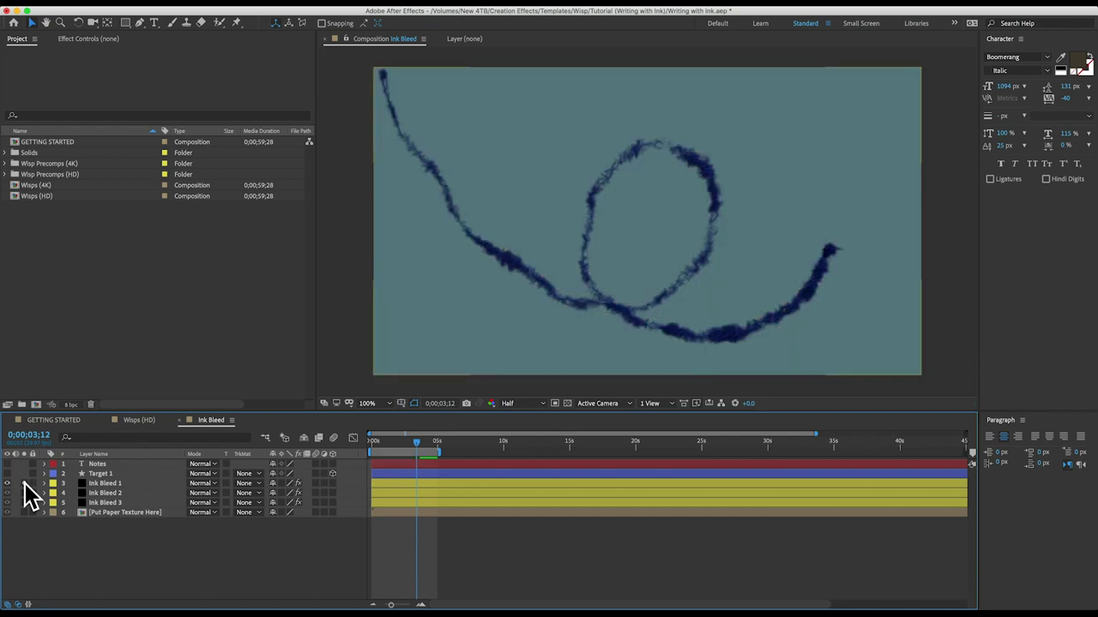
pyautogui.click(24, 493)
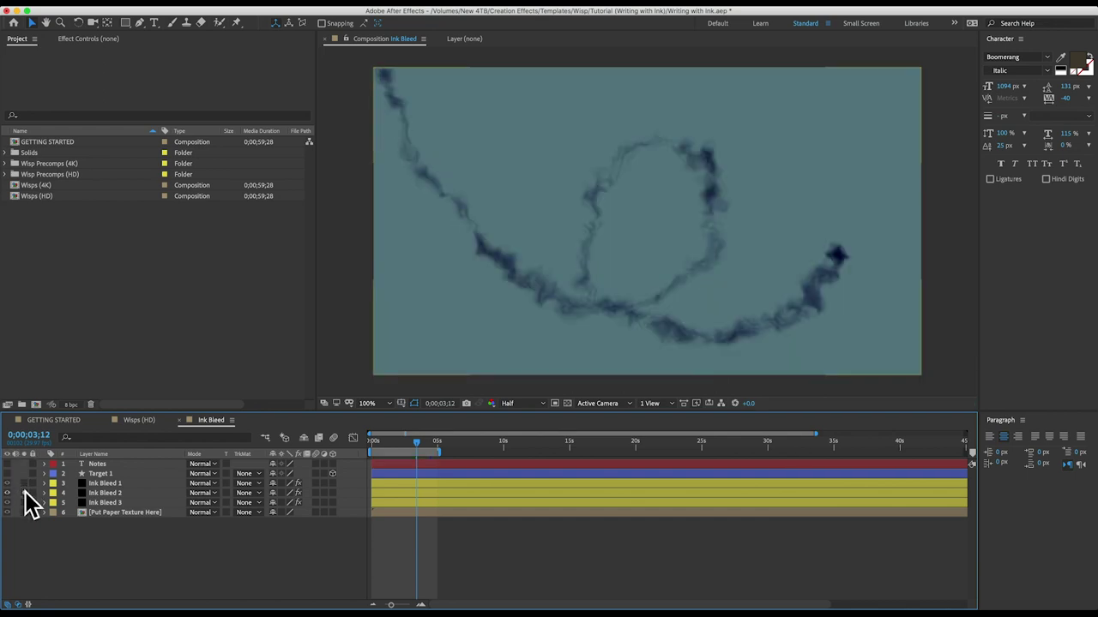
pyautogui.click(24, 494)
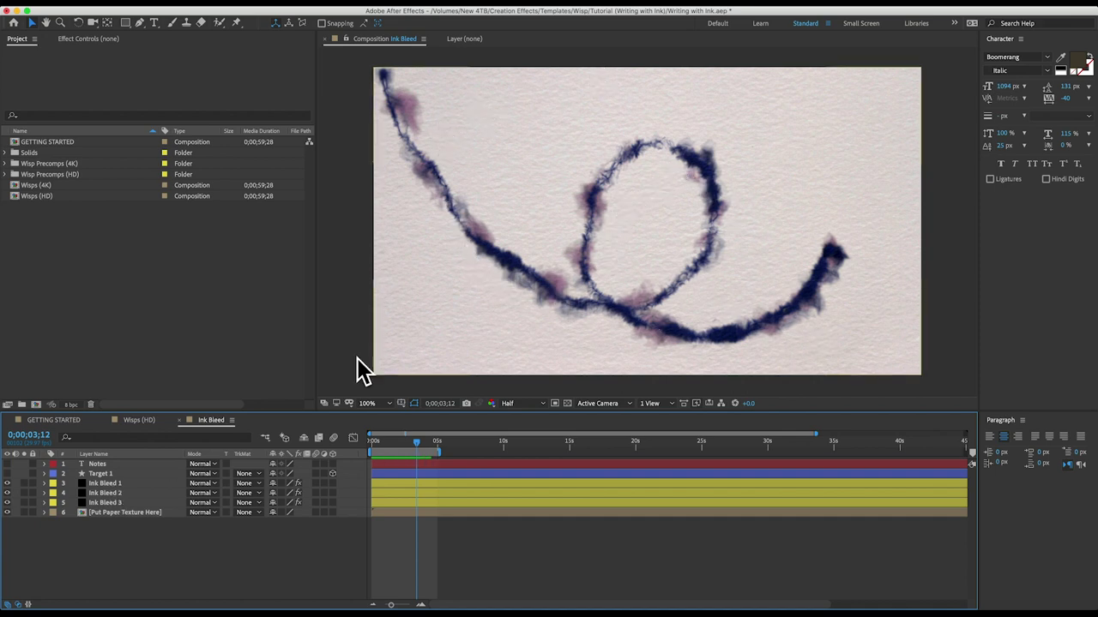
pyautogui.click(98, 476)
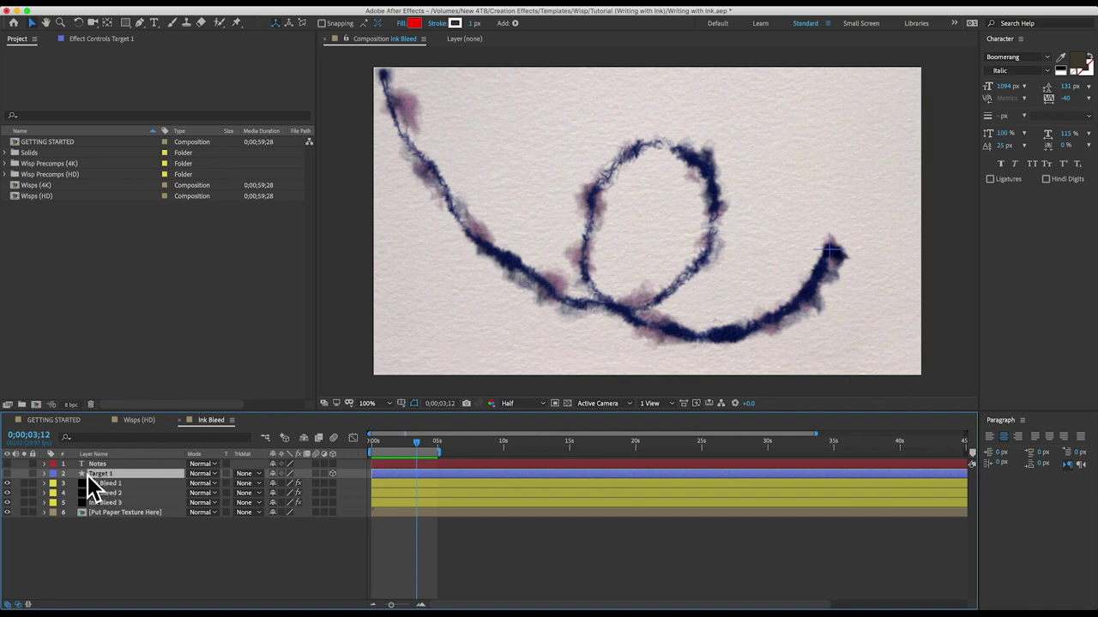
# - Solo Target 1 and reveal its animated Position keyframes
pyautogui.click(24, 473)
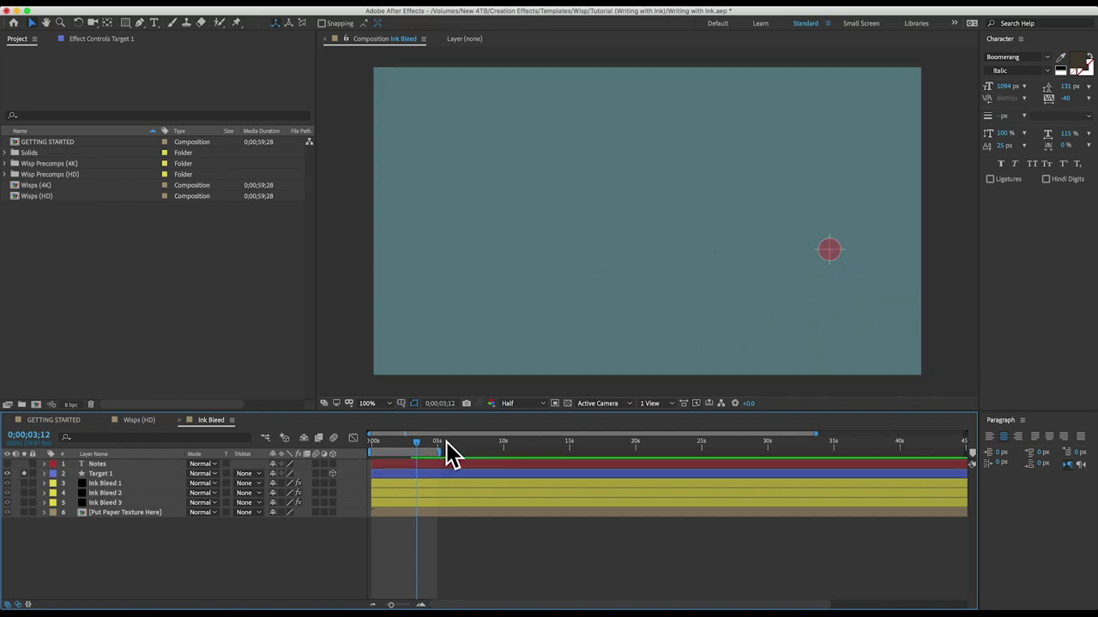
pyautogui.click(414, 474)
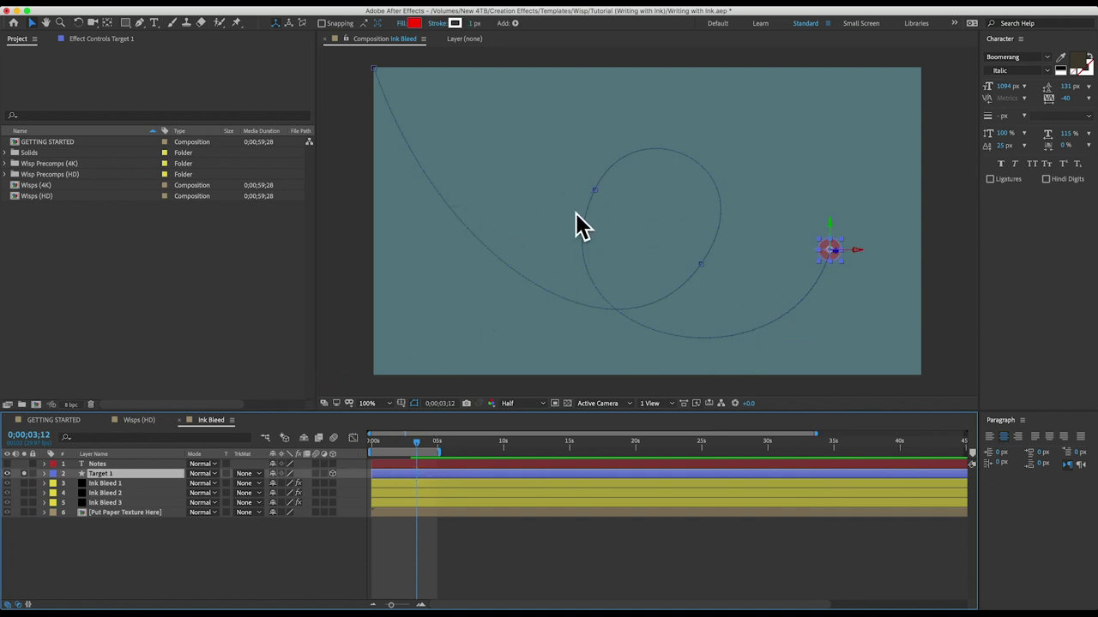
pyautogui.press('u')
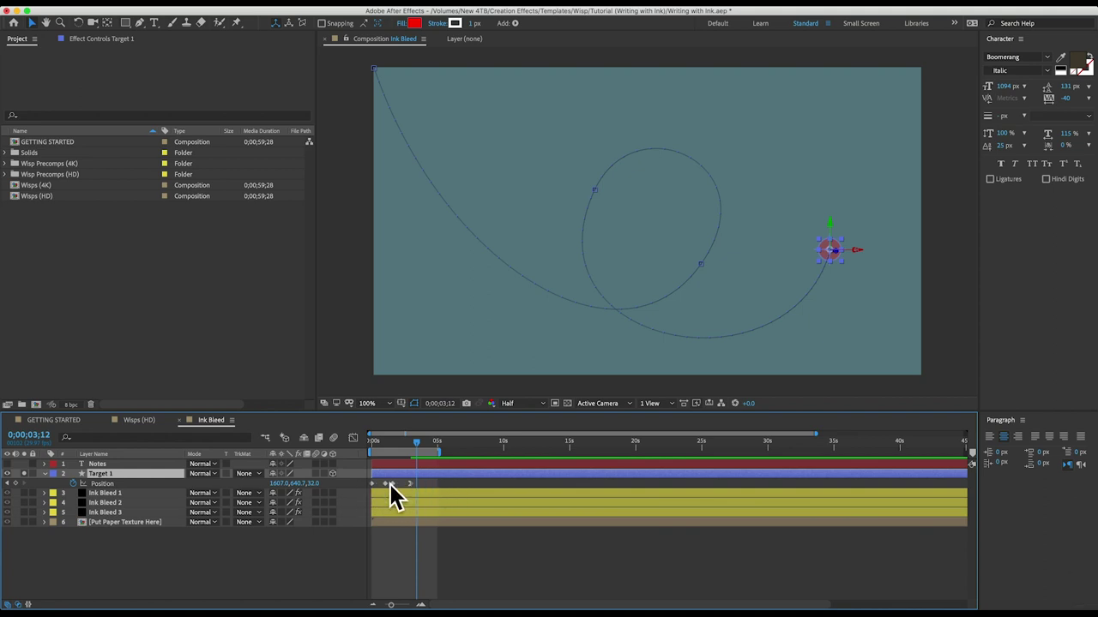
# - Inspect Ink Bleed 1's effect settings, then review Target 1's path and deselect it
pyautogui.click(116, 495)
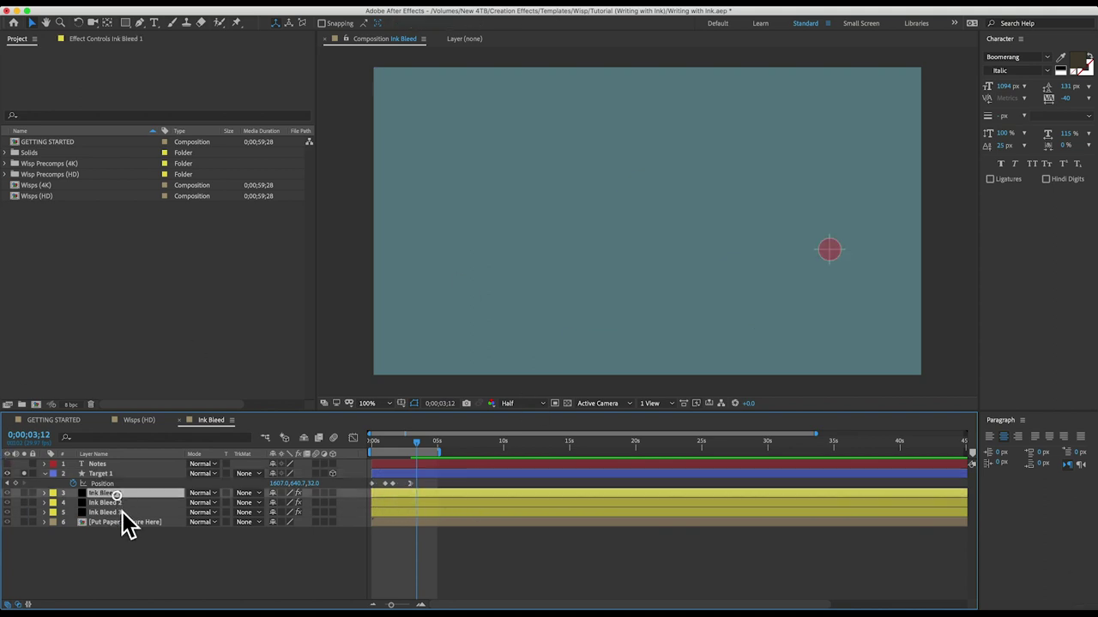
pyautogui.click(113, 39)
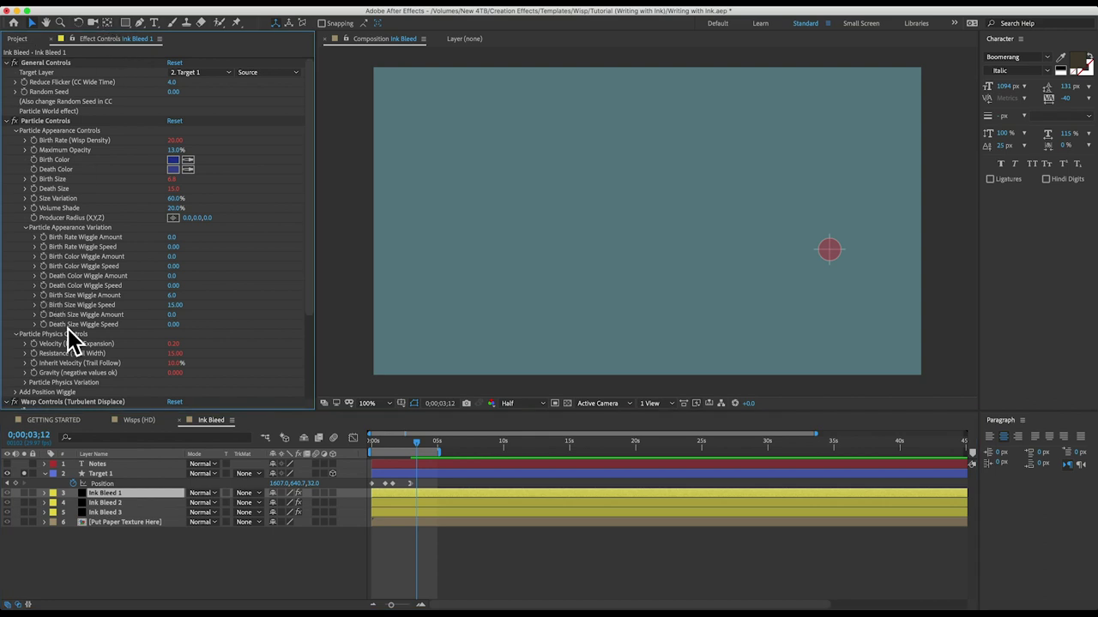
pyautogui.scroll(-5, 74, 341)
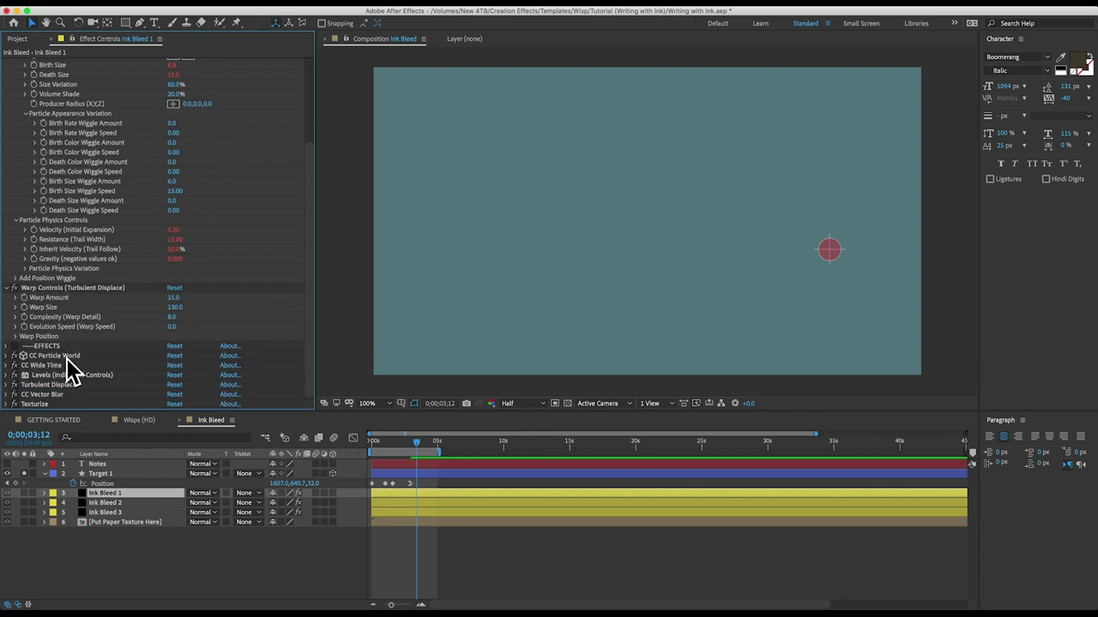
pyautogui.click(101, 474)
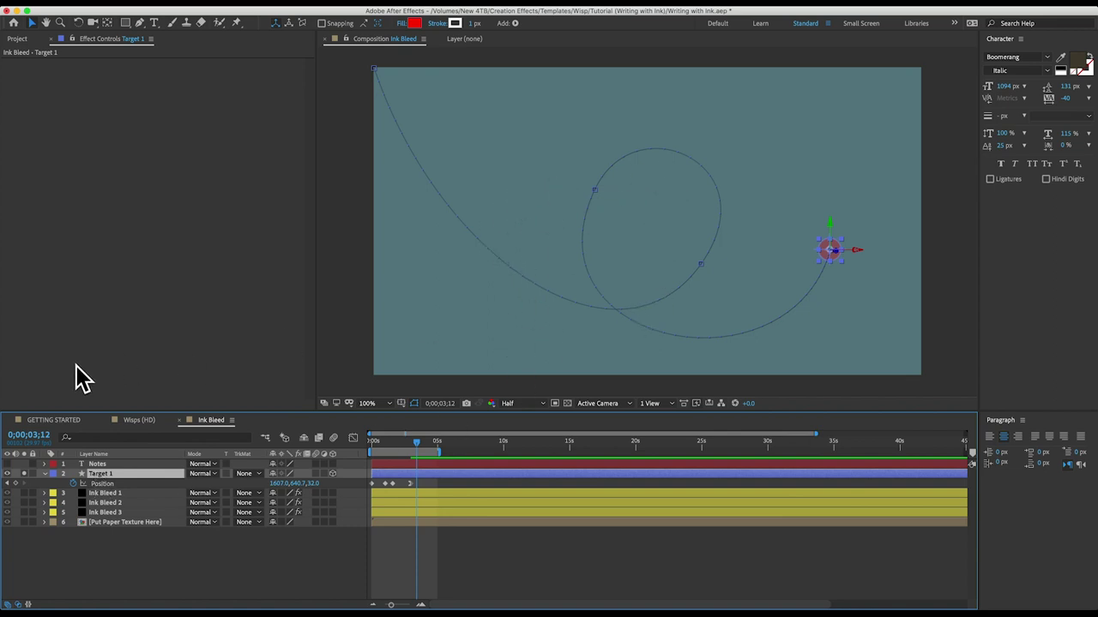
pyautogui.click(8, 477)
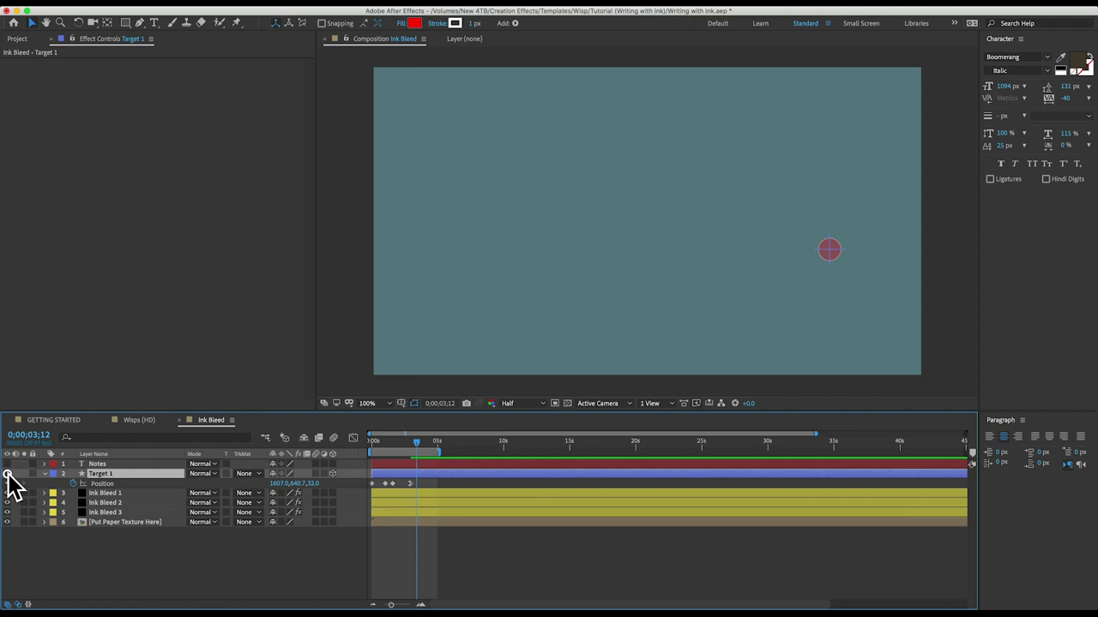
# - Unsolo, hide the three Ink Bleed layers, and type the word 'ink' on the paper
pyautogui.click(113, 583)
pyautogui.moveTo(7, 493); pyautogui.dragTo(6, 512)
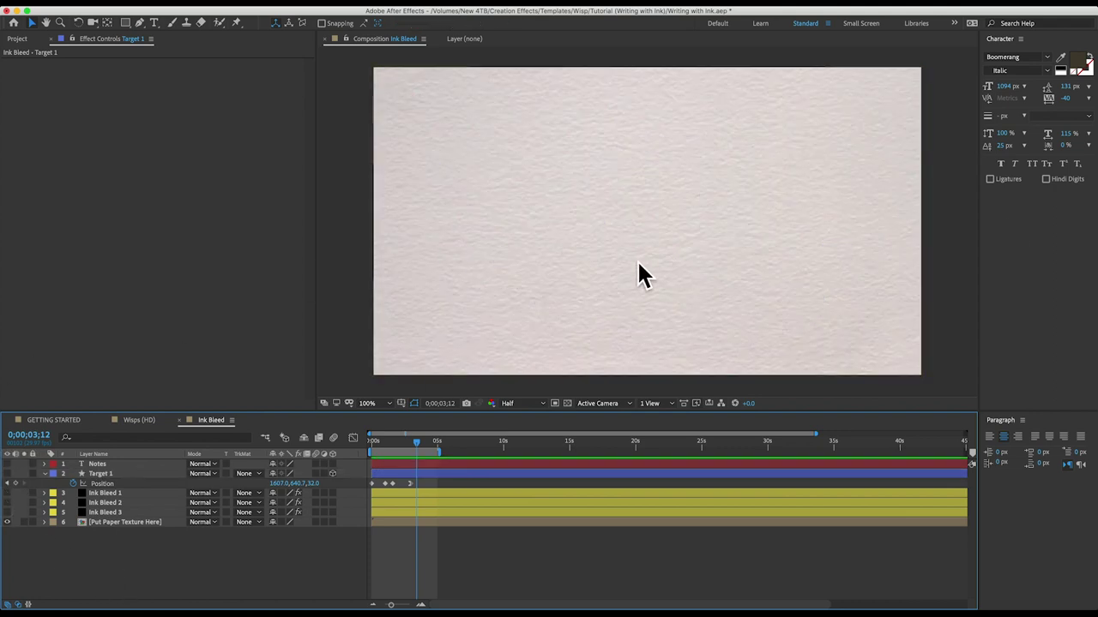
pyautogui.click(153, 22)
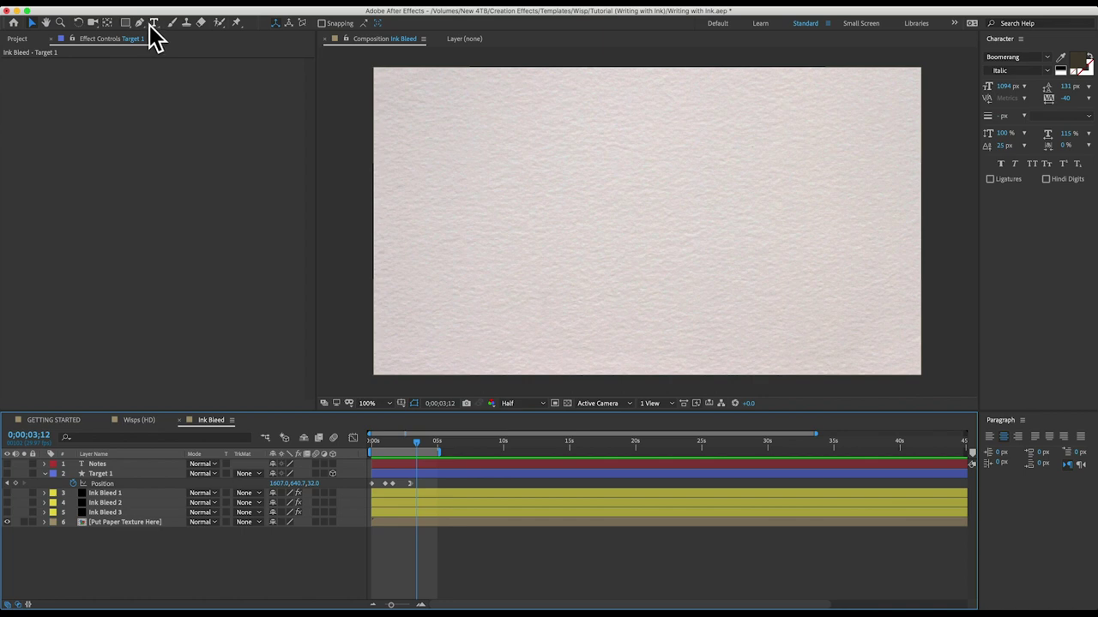
pyautogui.click(651, 291)
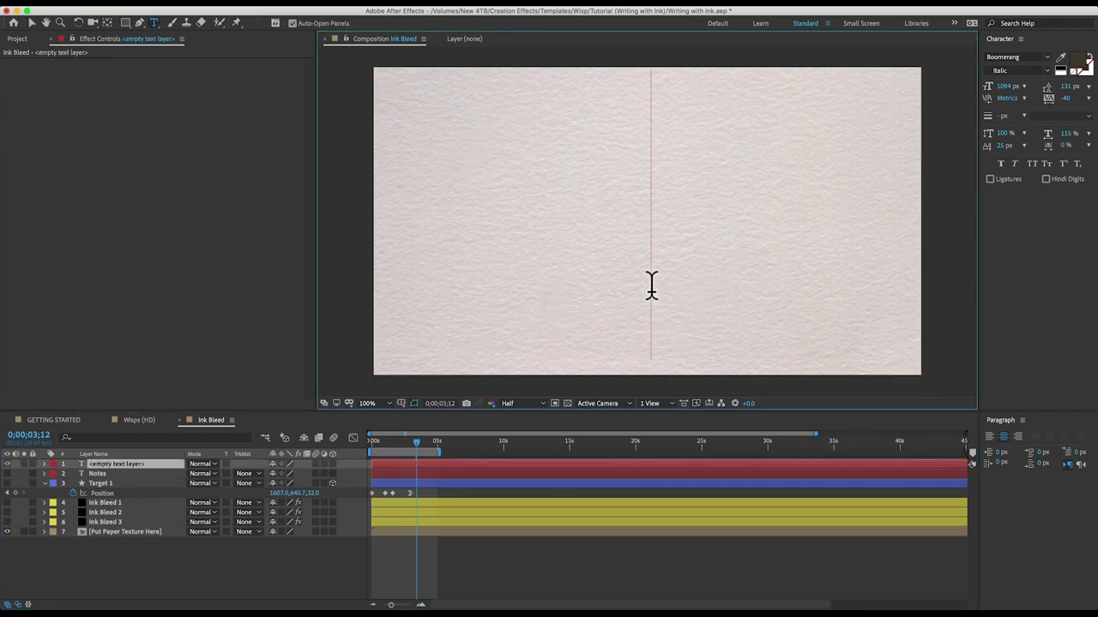
pyautogui.write('ink')
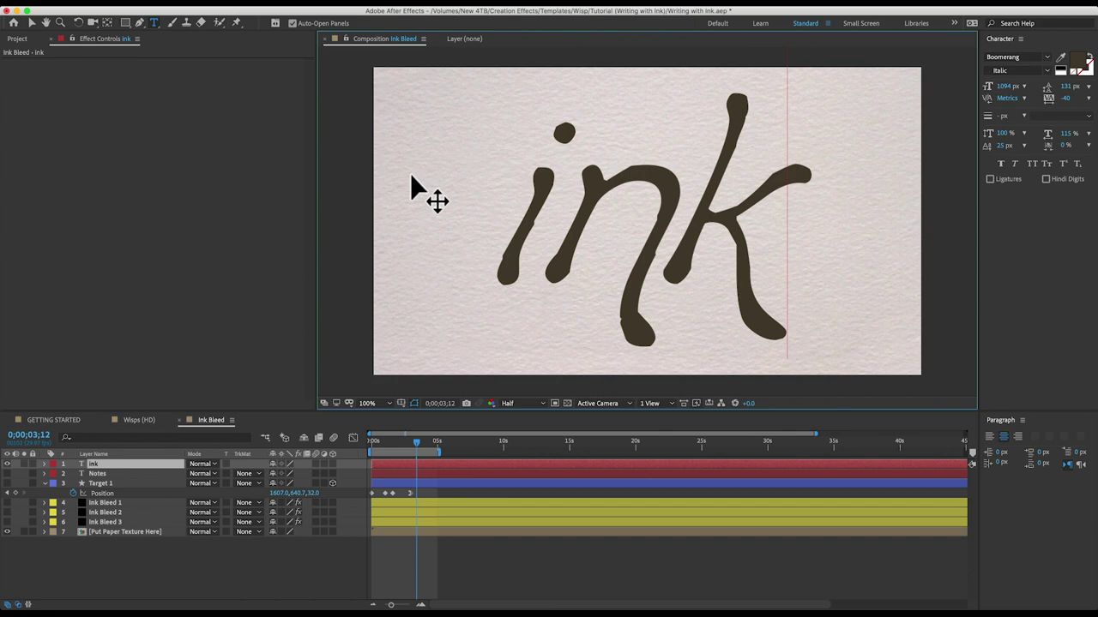
# - Set the ink text layer's Opacity to 25%
pyautogui.click(135, 466)
pyautogui.press('t')
pyautogui.click(276, 474)
pyautogui.write('25')
pyautogui.press('Return')
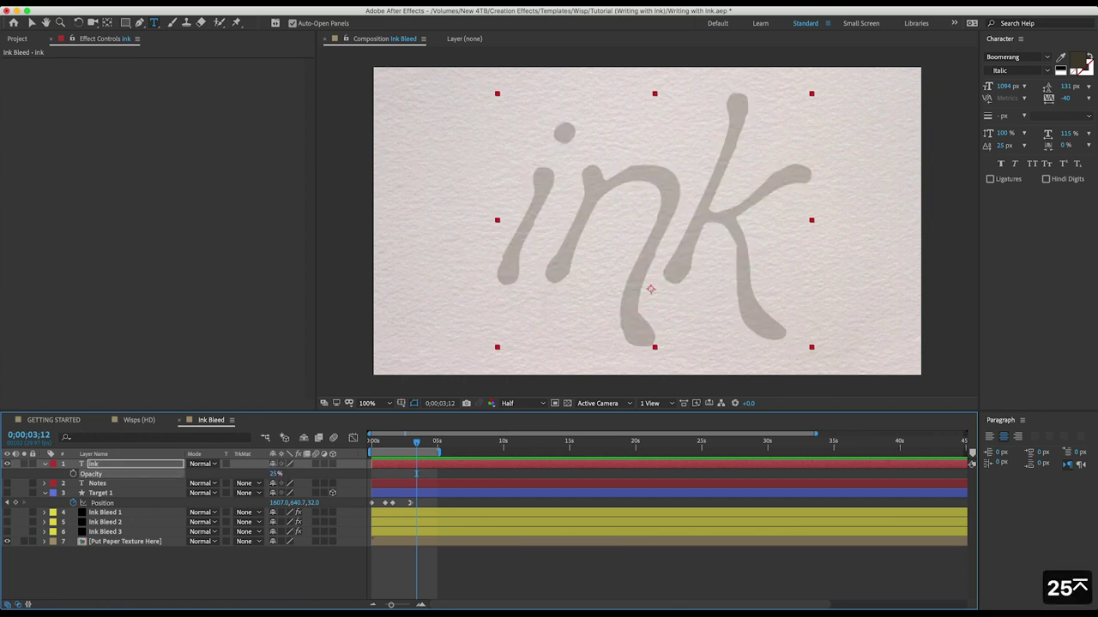
pyautogui.click(160, 569)
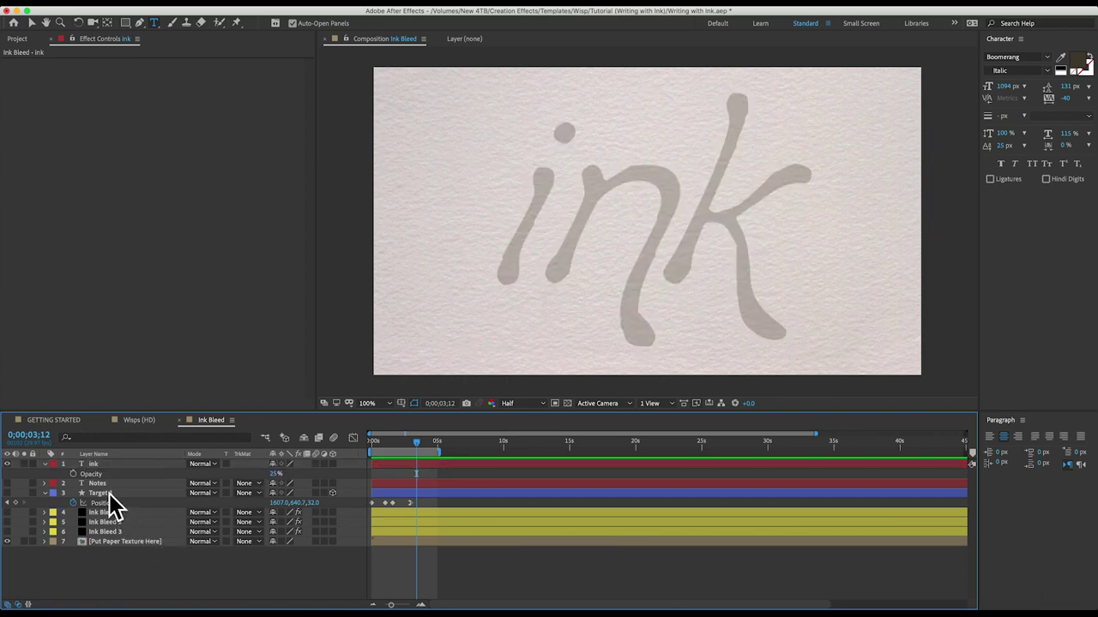
# - Delete Target 1's existing Position keyframes and return to the timeline start
pyautogui.click(109, 494)
pyautogui.moveTo(454, 502); pyautogui.dragTo(358, 503)
pyautogui.press('BackSpace')
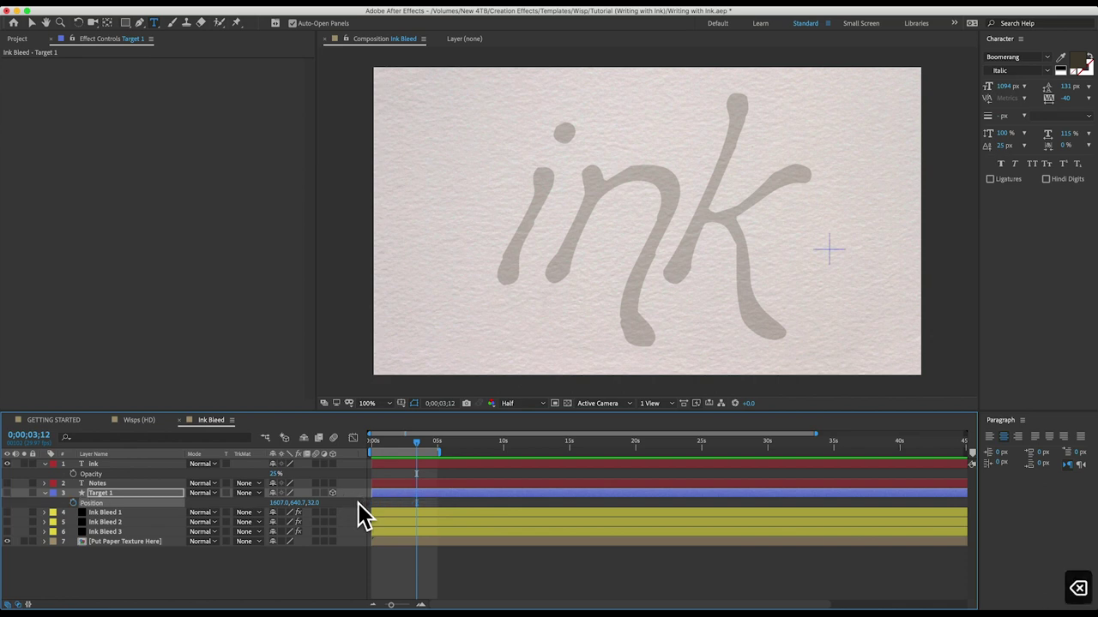
pyautogui.press('Home')
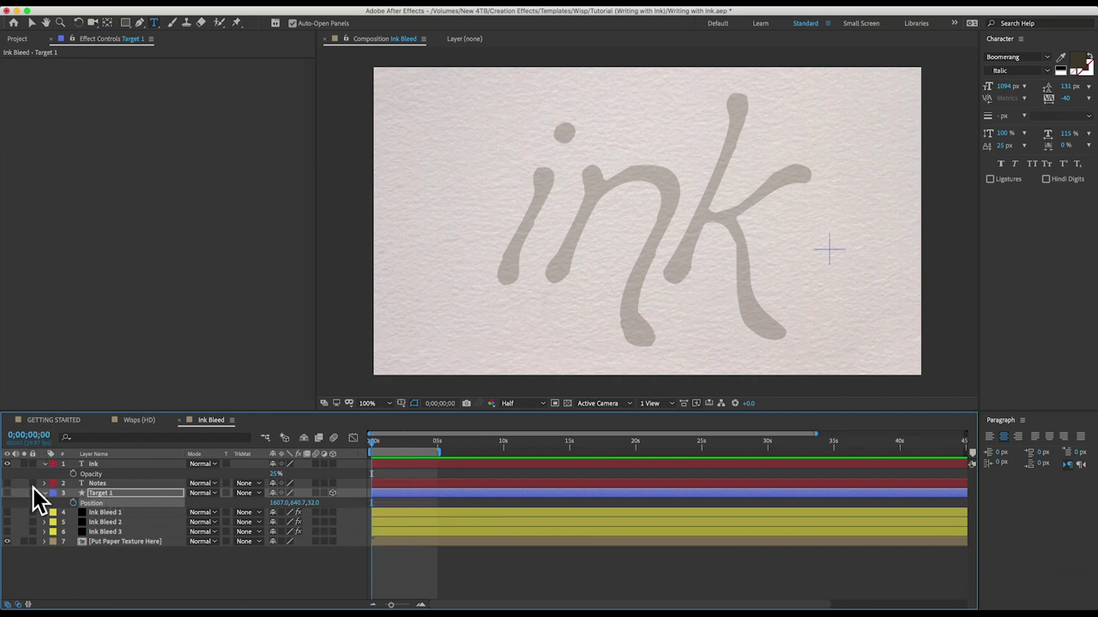
# - Show Target 1, scale its circle to about 163%, and move it to the top of the n
pyautogui.click(7, 493)
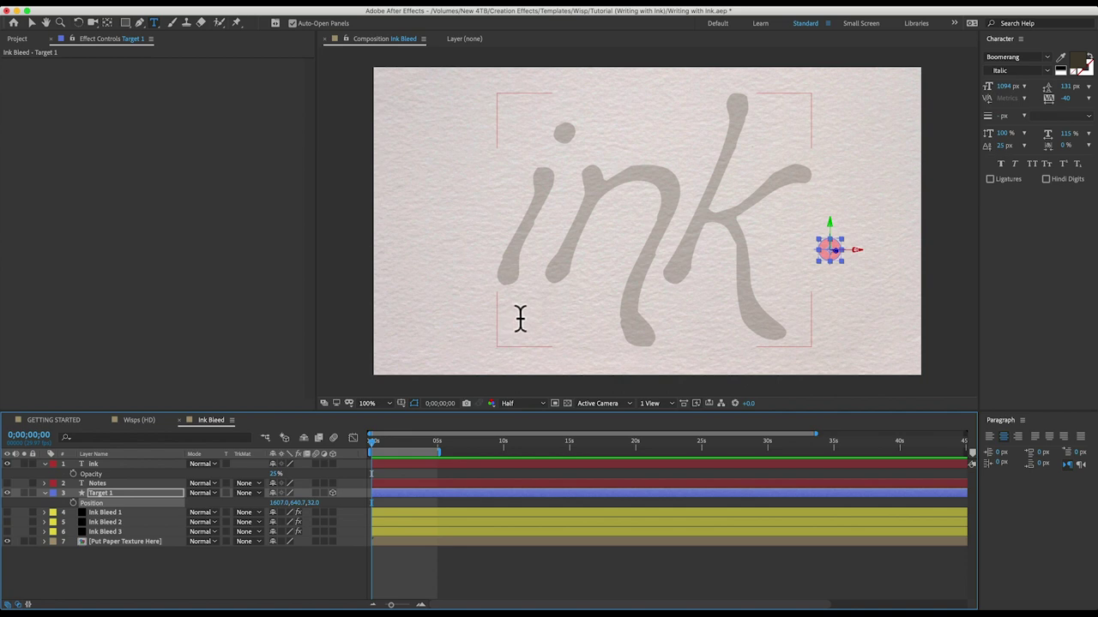
pyautogui.press('s')
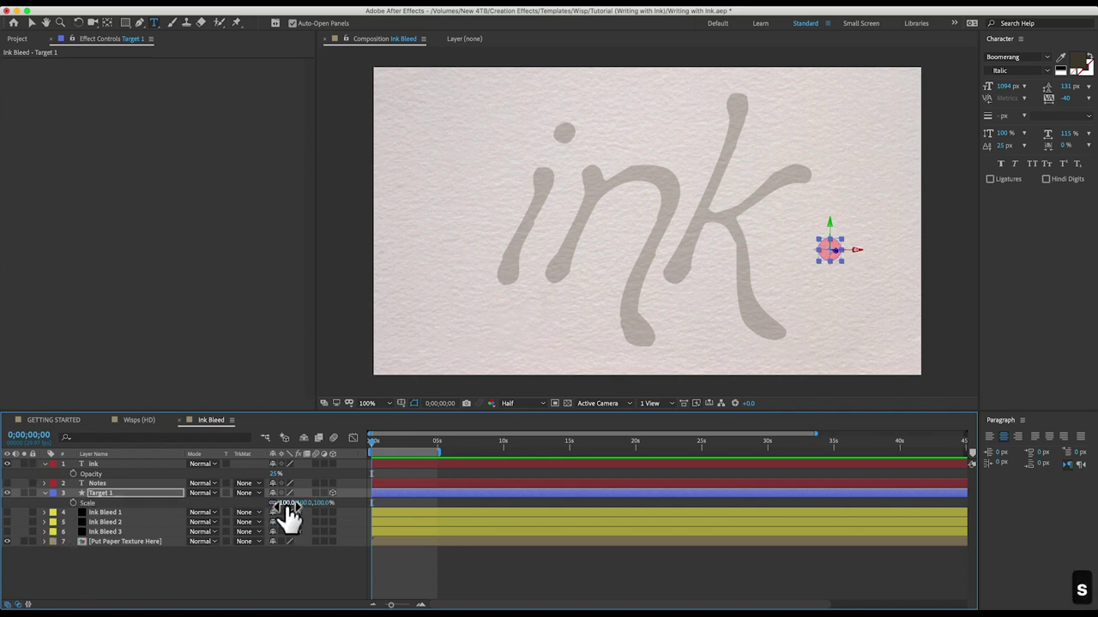
pyautogui.moveTo(295, 507); pyautogui.dragTo(326, 512)
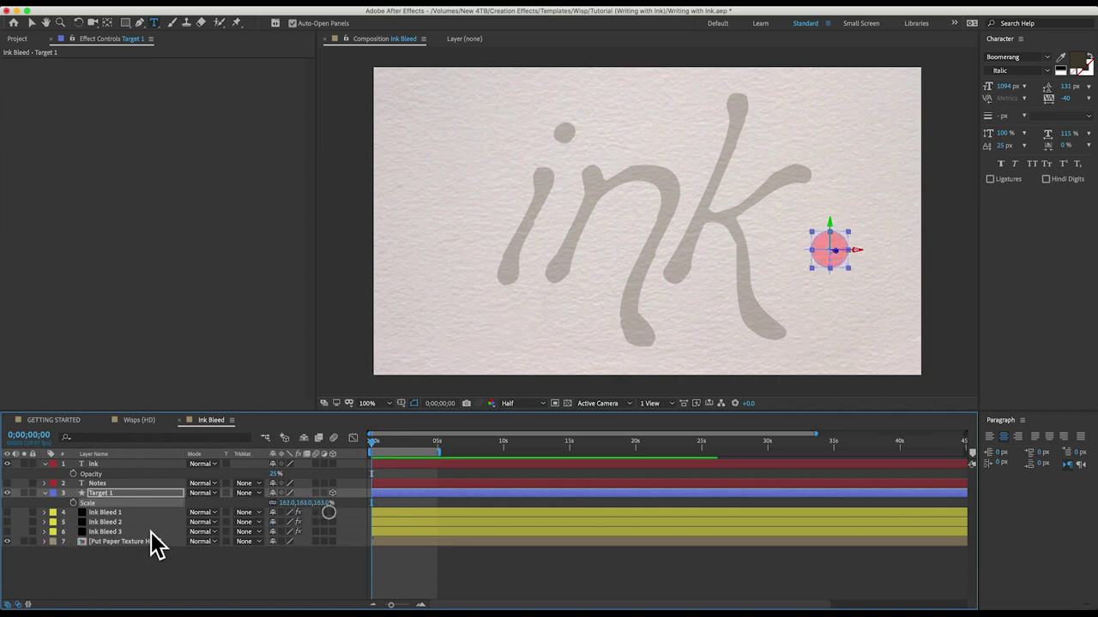
pyautogui.click(142, 495)
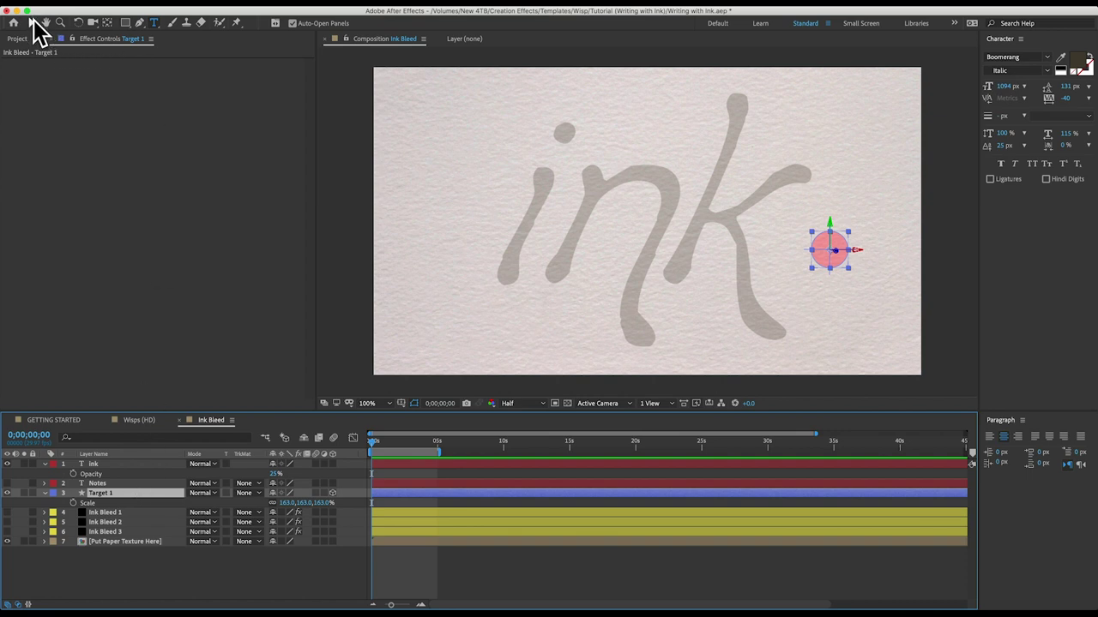
pyautogui.click(31, 22)
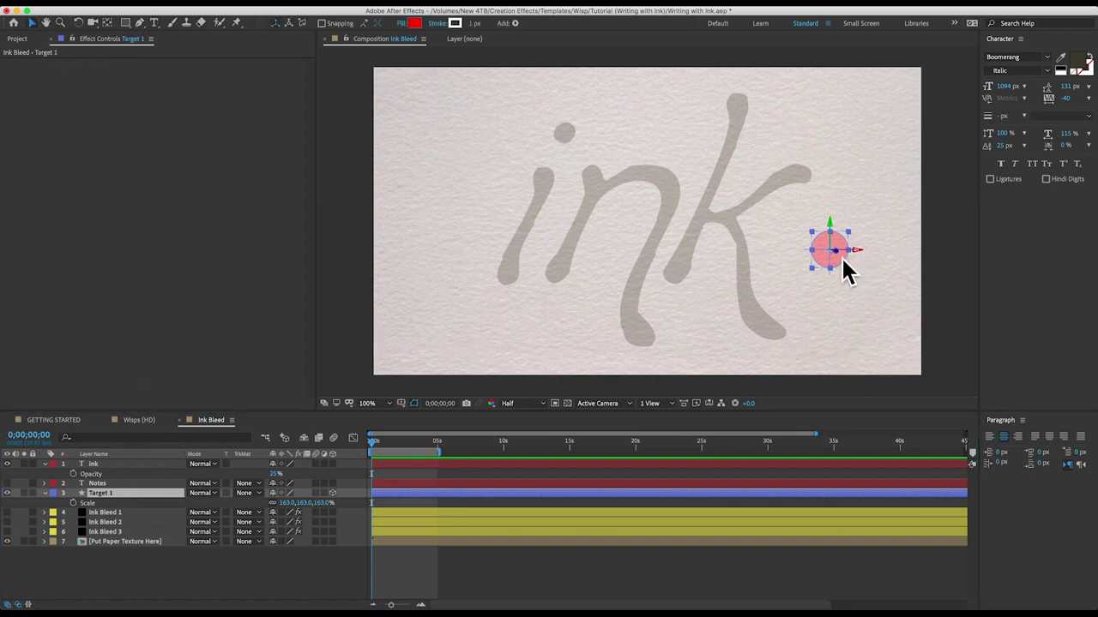
pyautogui.moveTo(843, 262); pyautogui.dragTo(600, 183)
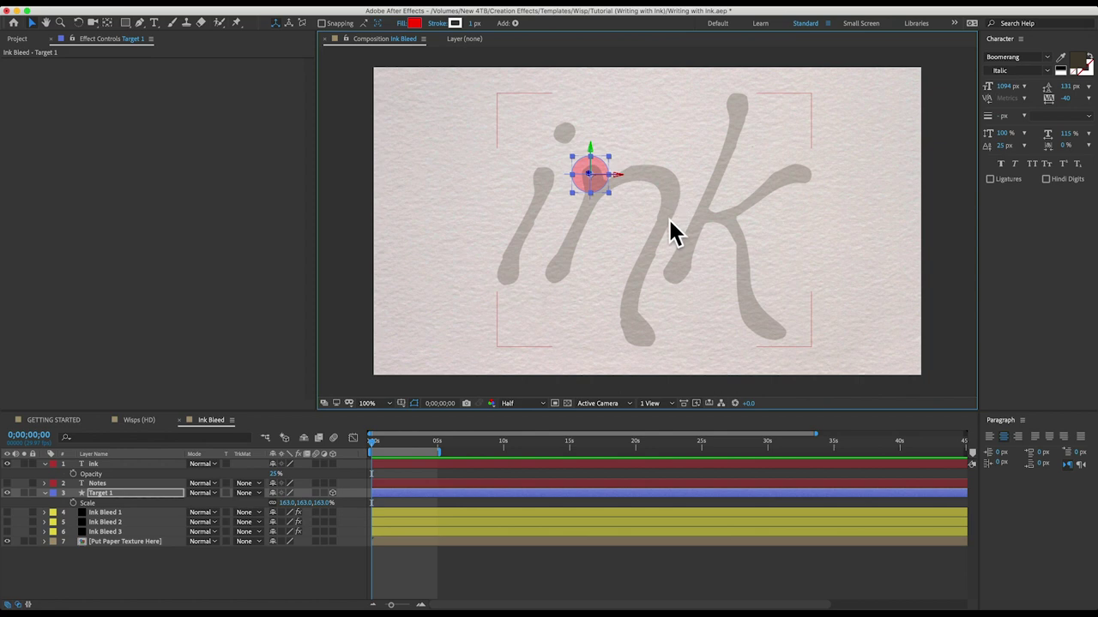
pyautogui.click(113, 494)
pyautogui.press('p')
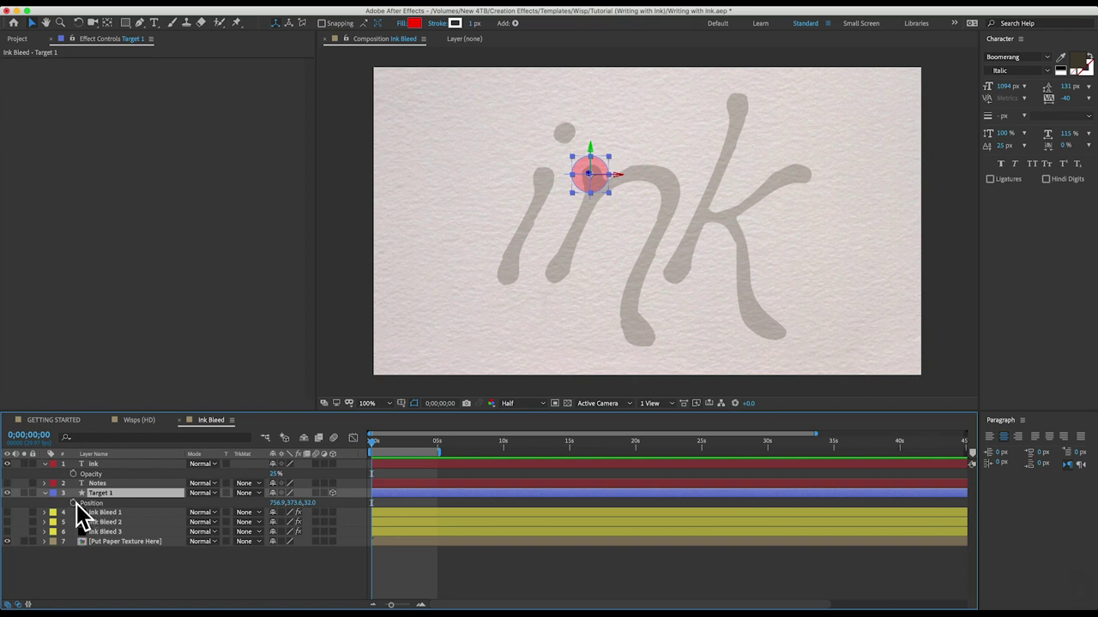
# - Keyframe Target 1's Position down the n at 0;18, 1;18 and about 2 seconds
pyautogui.click(74, 503)
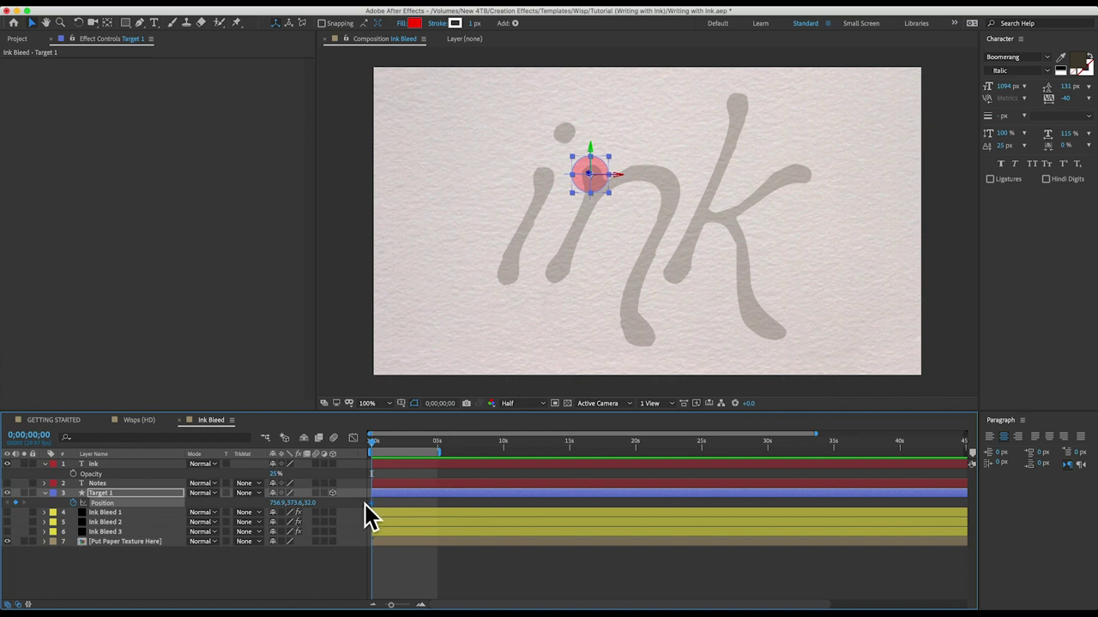
pyautogui.moveTo(378, 442); pyautogui.dragTo(405, 445)
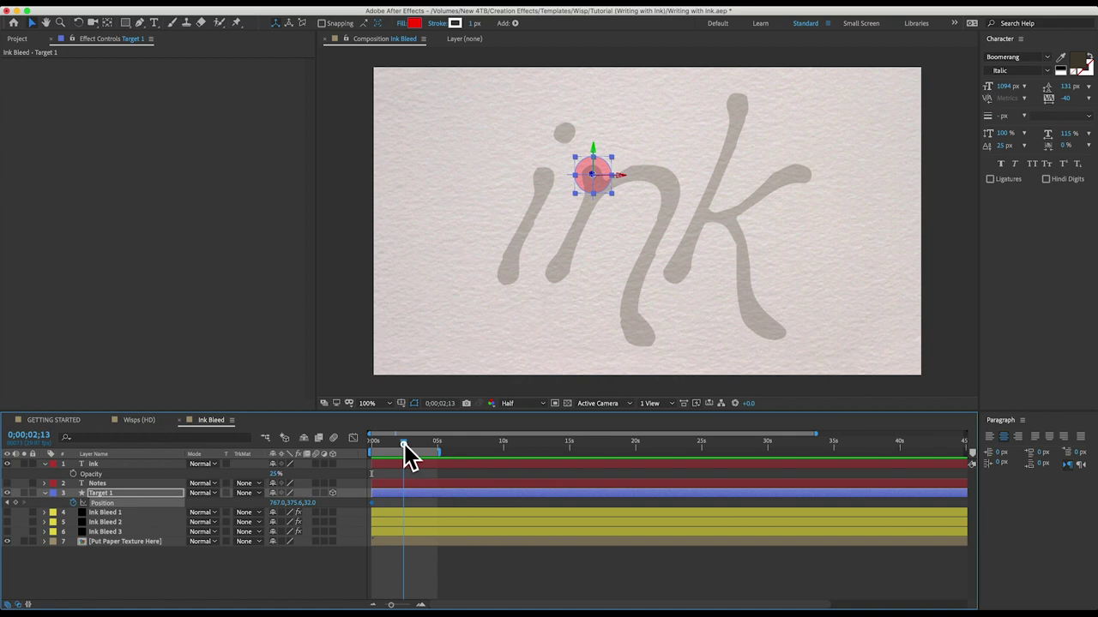
pyautogui.moveTo(612, 197); pyautogui.dragTo(651, 339)
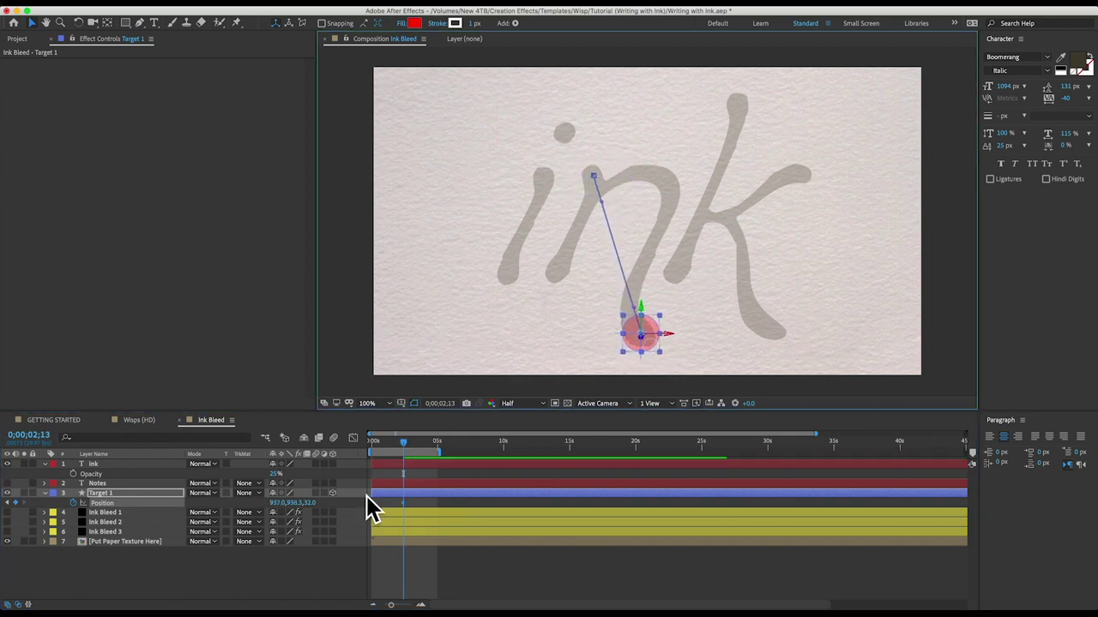
pyautogui.click(380, 441)
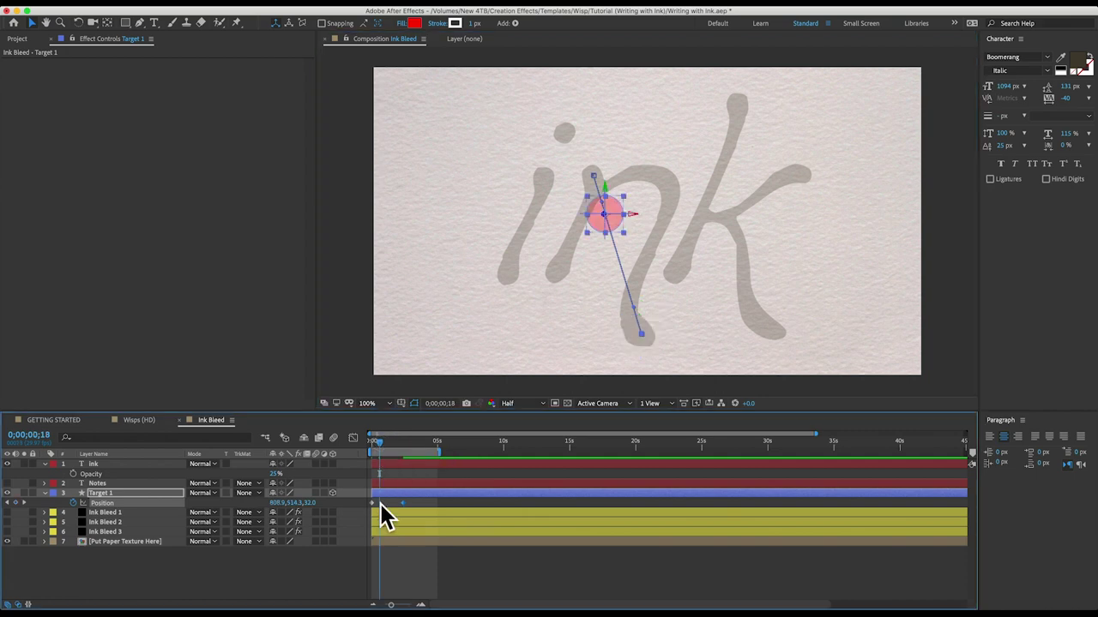
pyautogui.moveTo(614, 230); pyautogui.dragTo(669, 171)
pyautogui.click(392, 442)
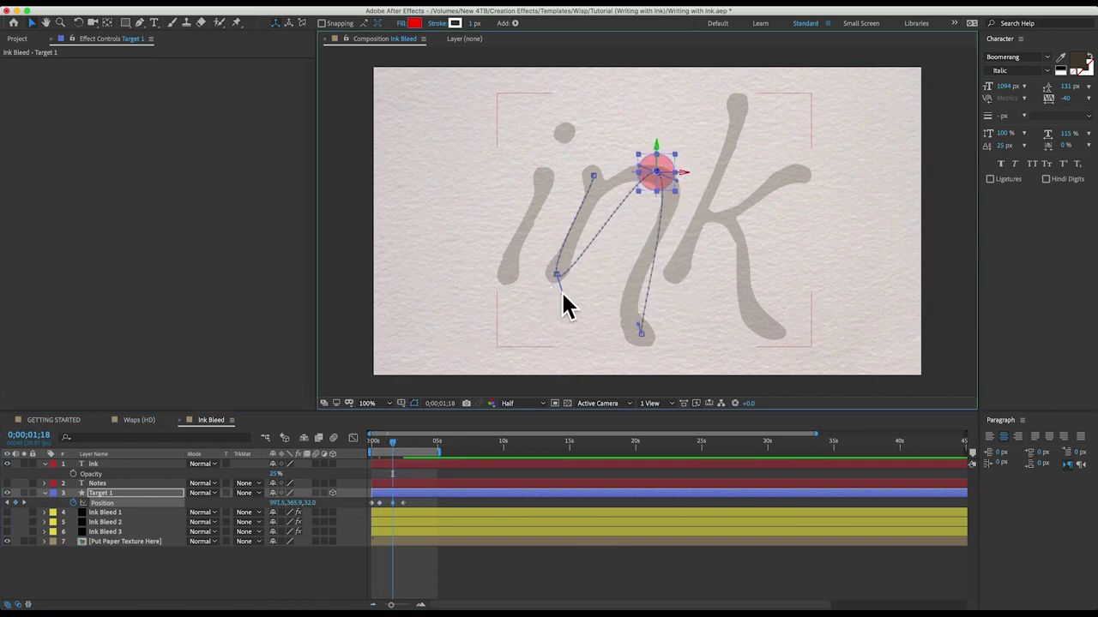
# - Curve the motion path along the n's arch with Bezier handles, then select the keyframes
pyautogui.moveTo(558, 274); pyautogui.dragTo(581, 223)
pyautogui.moveTo(656, 171); pyautogui.dragTo(680, 187)
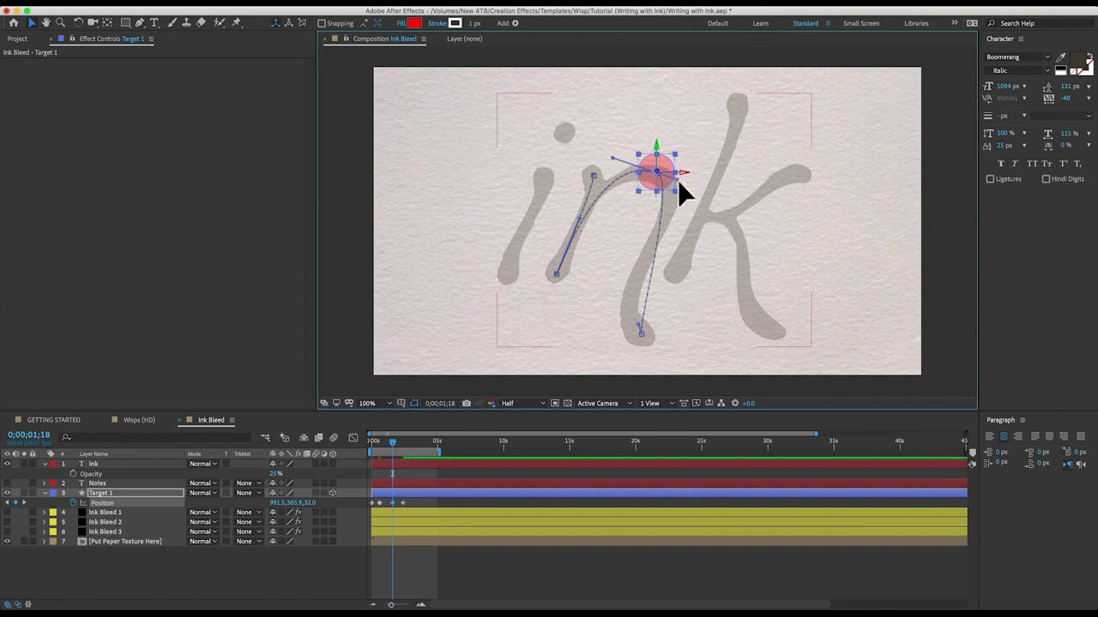
pyautogui.moveTo(639, 326); pyautogui.dragTo(600, 311)
pyautogui.moveTo(680, 187)
pyautogui.mouseDown()
pyautogui.moveTo(701, 191)
pyautogui.moveTo(665, 183)
pyautogui.mouseUp()
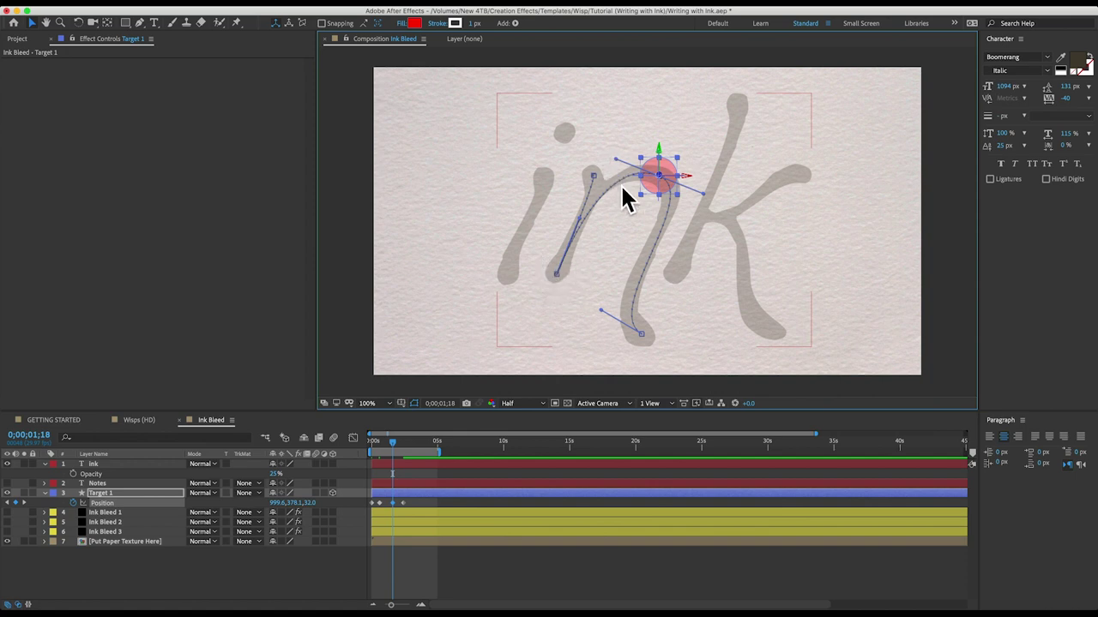
pyautogui.moveTo(416, 502); pyautogui.dragTo(344, 504)
# - Select all previous Position keyframes, show the Ink Bleed layers, and preview ink tracing the n
pyautogui.rightClick(394, 504)
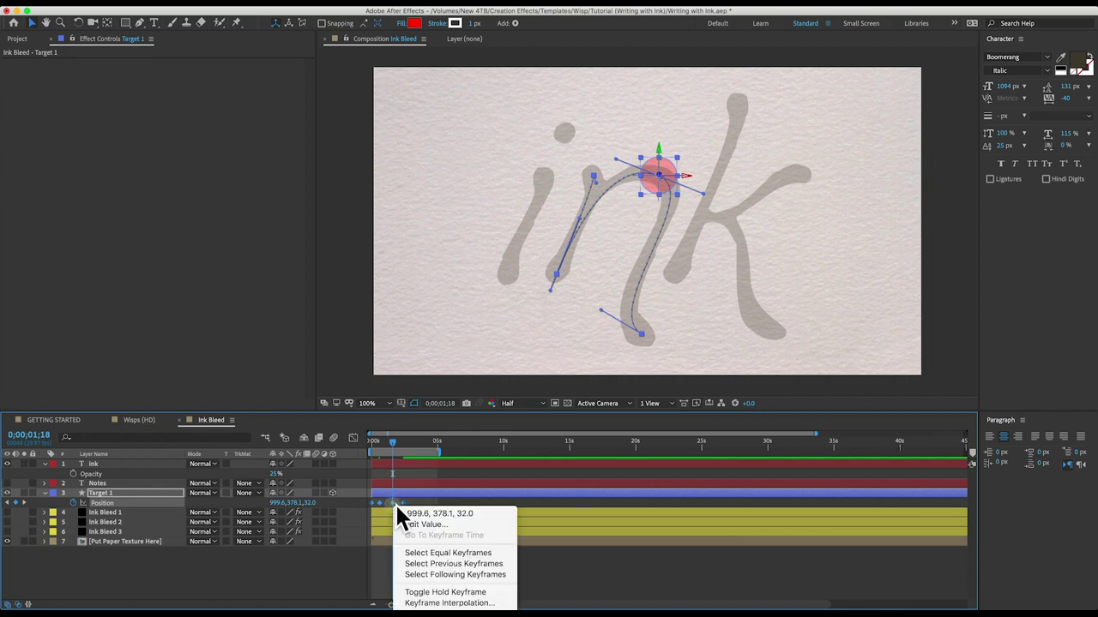
pyautogui.click(423, 566)
pyautogui.click(423, 506)
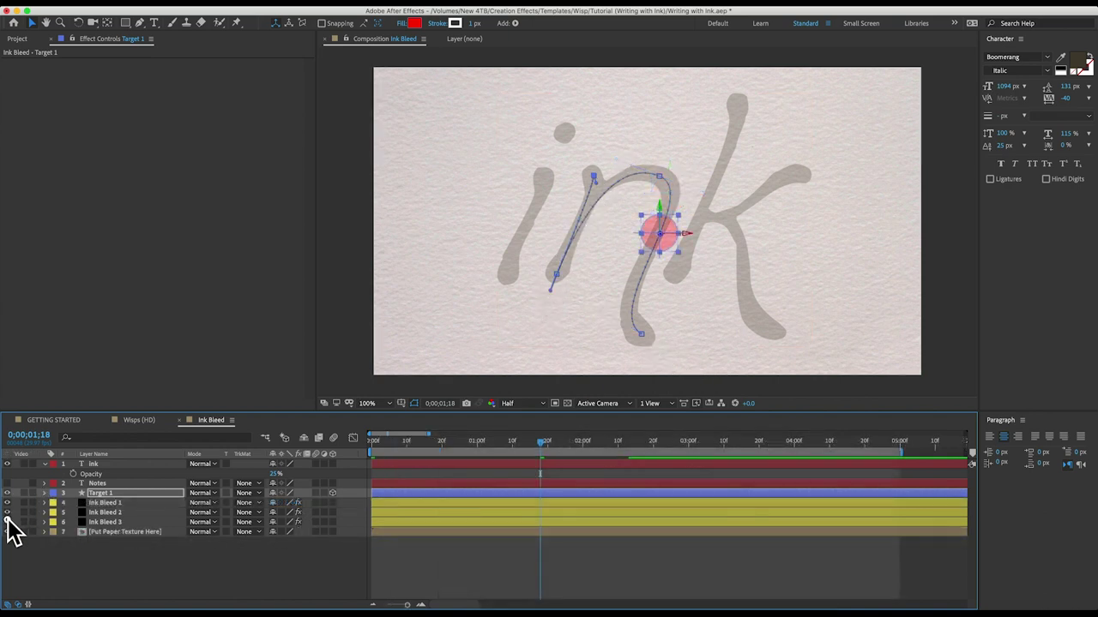
pyautogui.moveTo(8, 526); pyautogui.dragTo(9, 502)
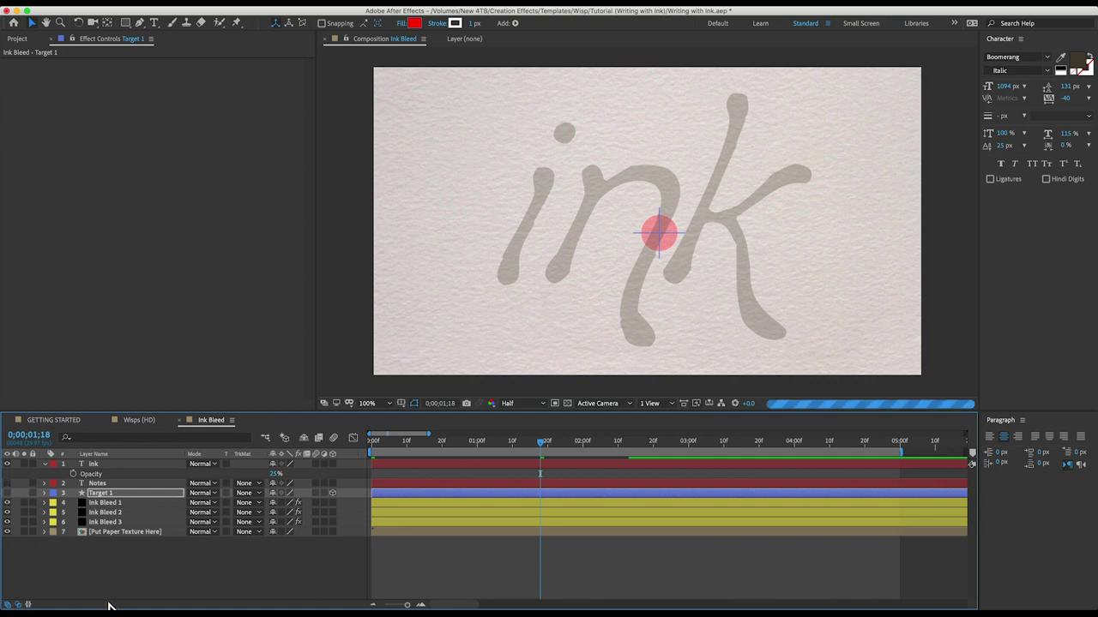
pyautogui.press('0')
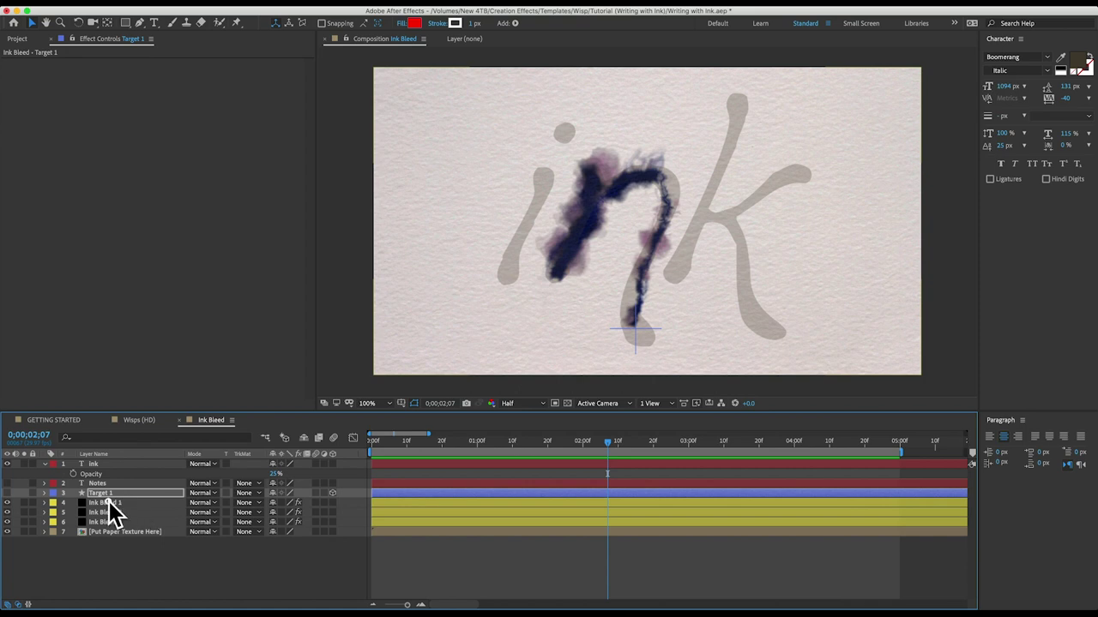
pyautogui.click(106, 504)
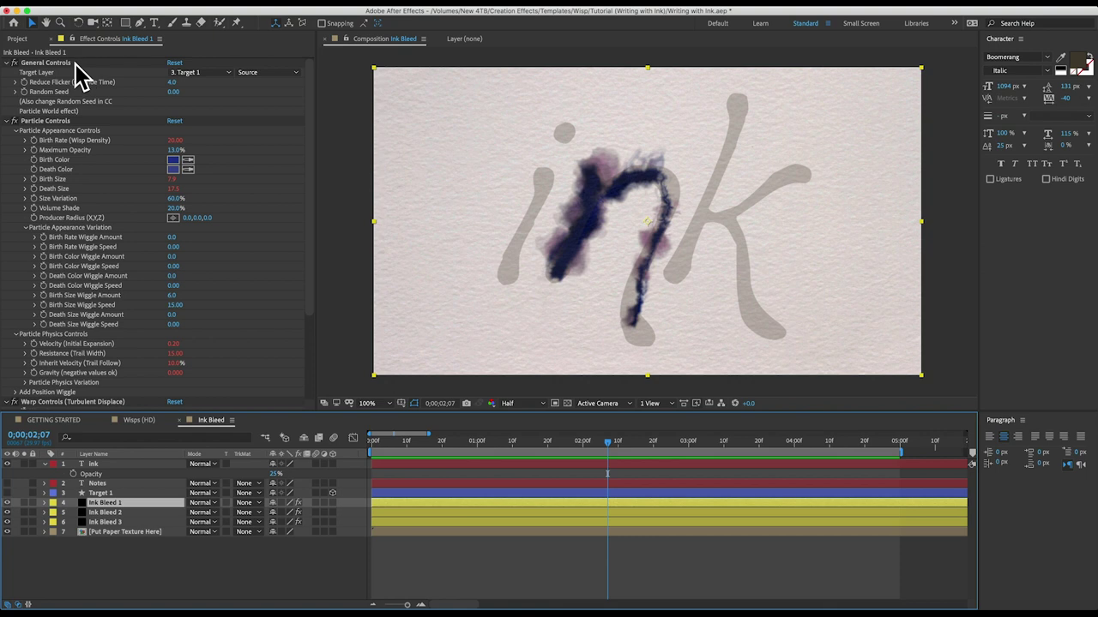
# - Review Ink Bleed 1's Particle and Warp Controls: Warp Amount 15, Warp Size 130, Complexity 8
pyautogui.scroll(-5, 98, 262)
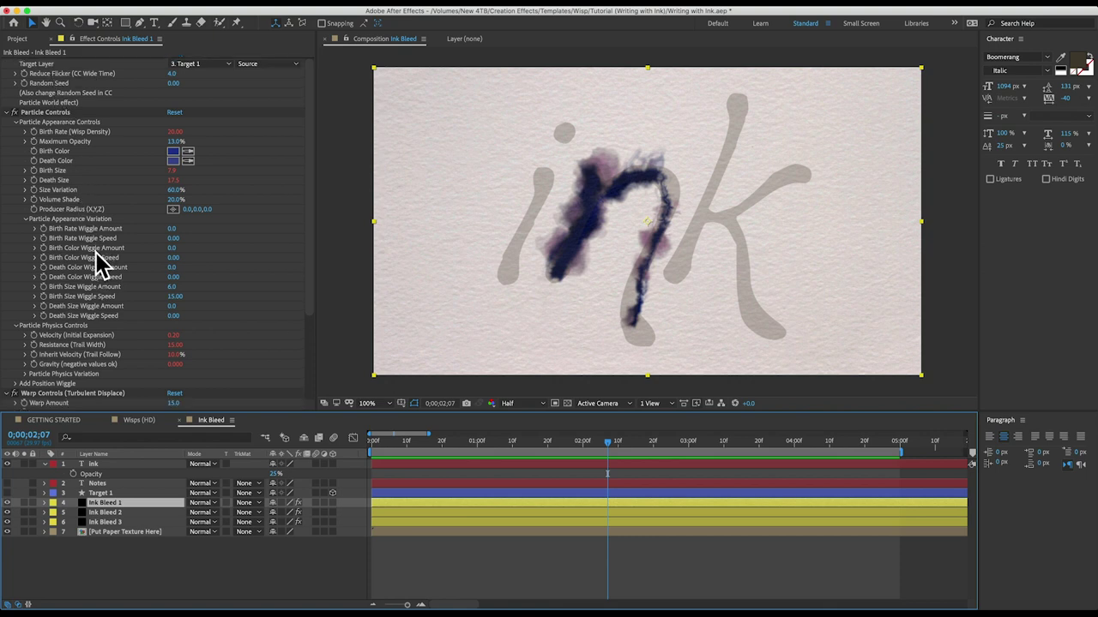
pyautogui.scroll(5, 98, 261)
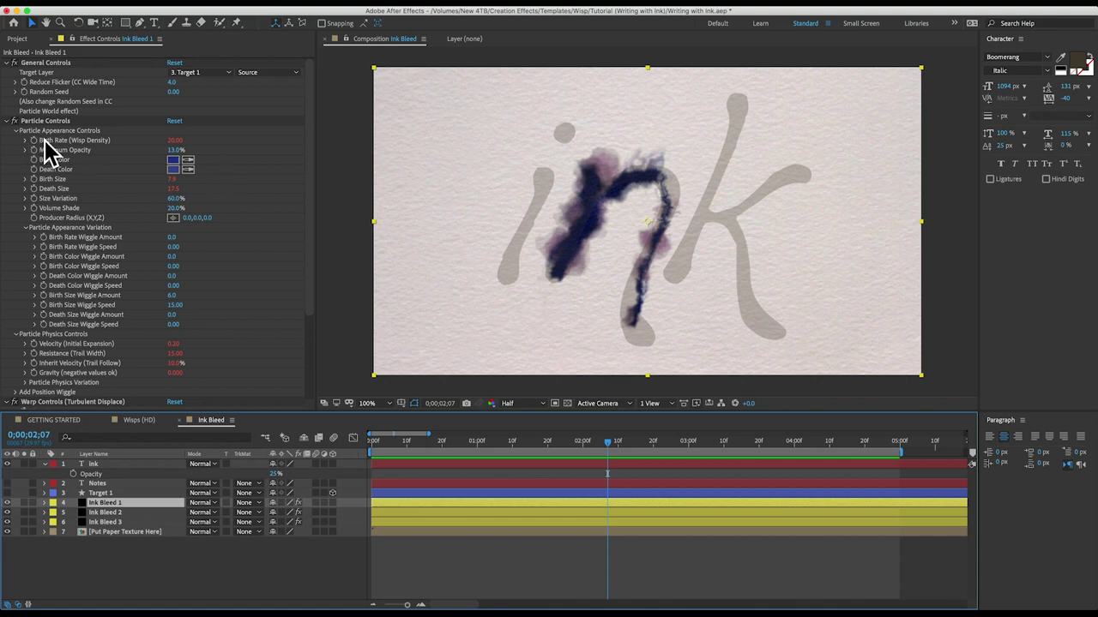
pyautogui.click(46, 142)
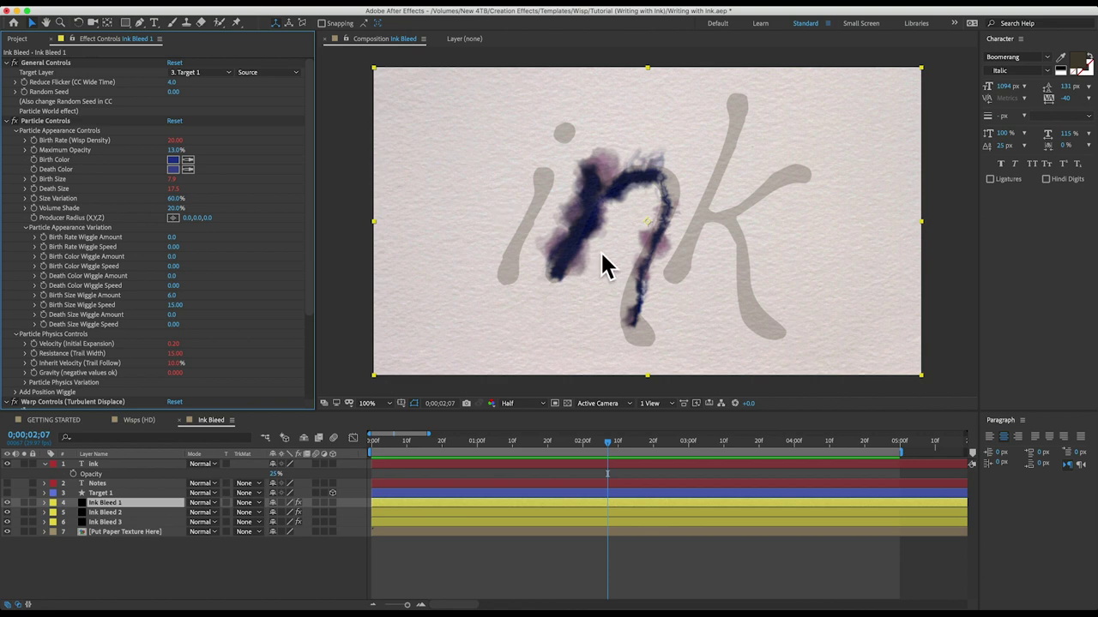
pyautogui.scroll(-5, 60, 395)
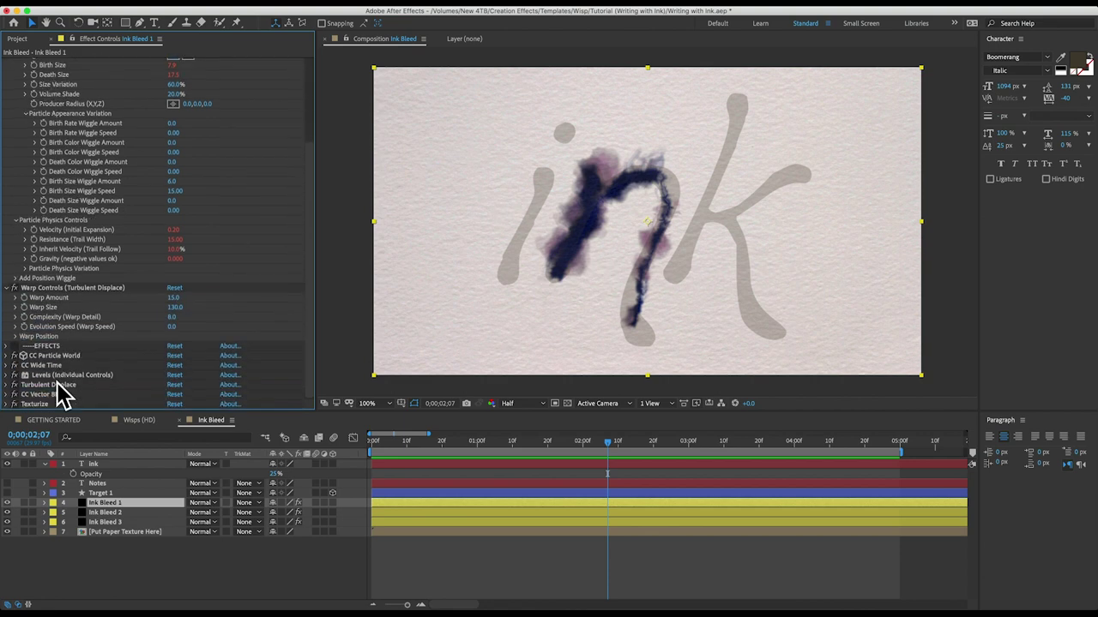
pyautogui.click(56, 384)
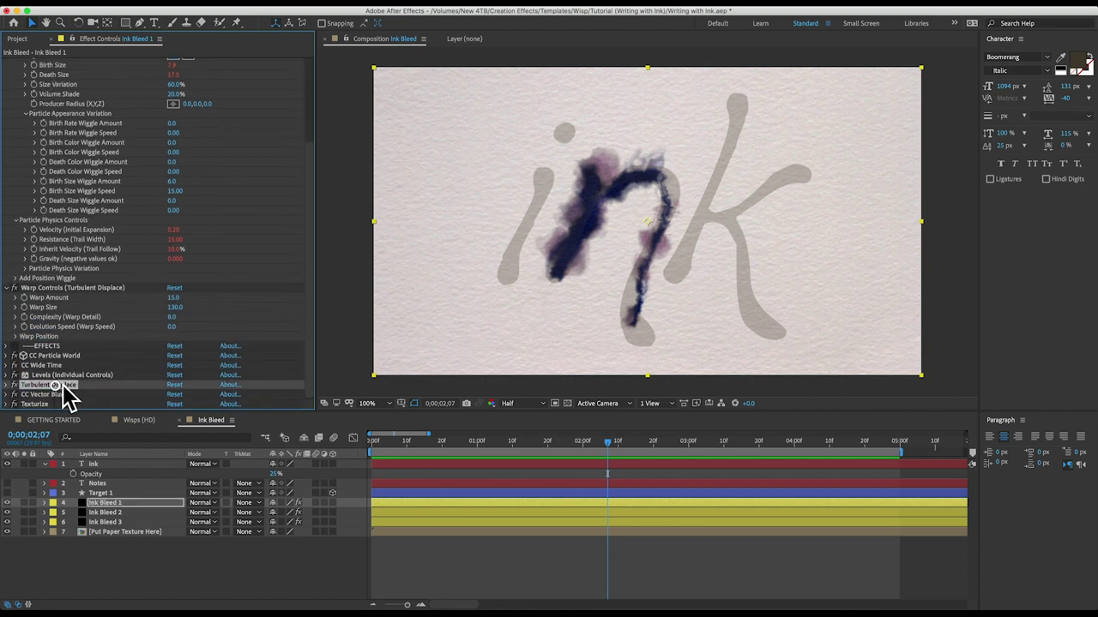
pyautogui.click(53, 289)
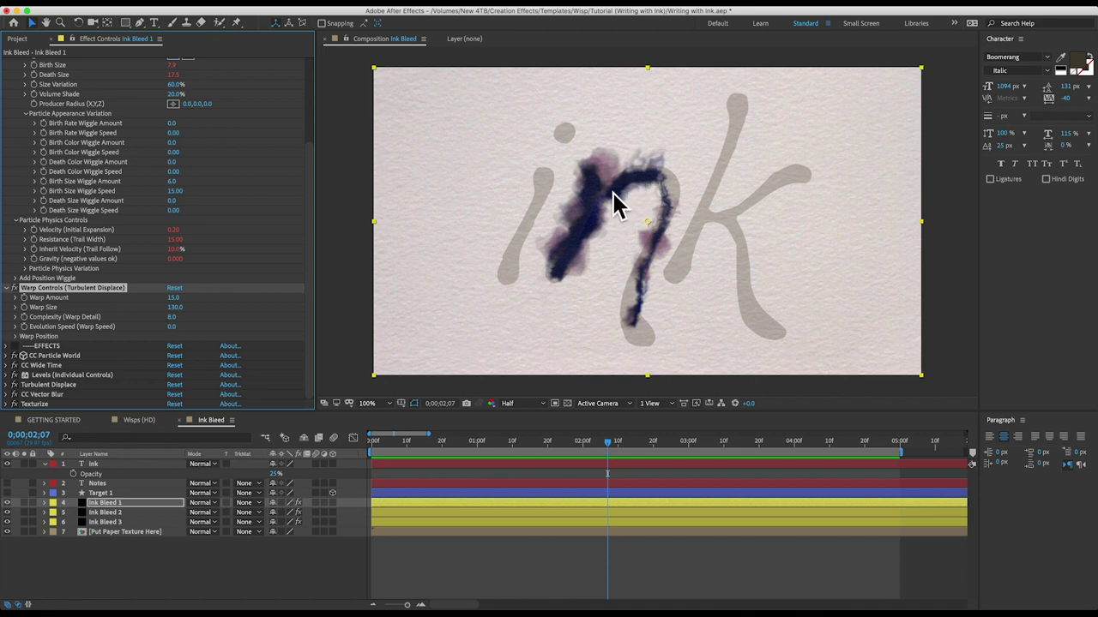
pyautogui.scroll(1, 93, 290)
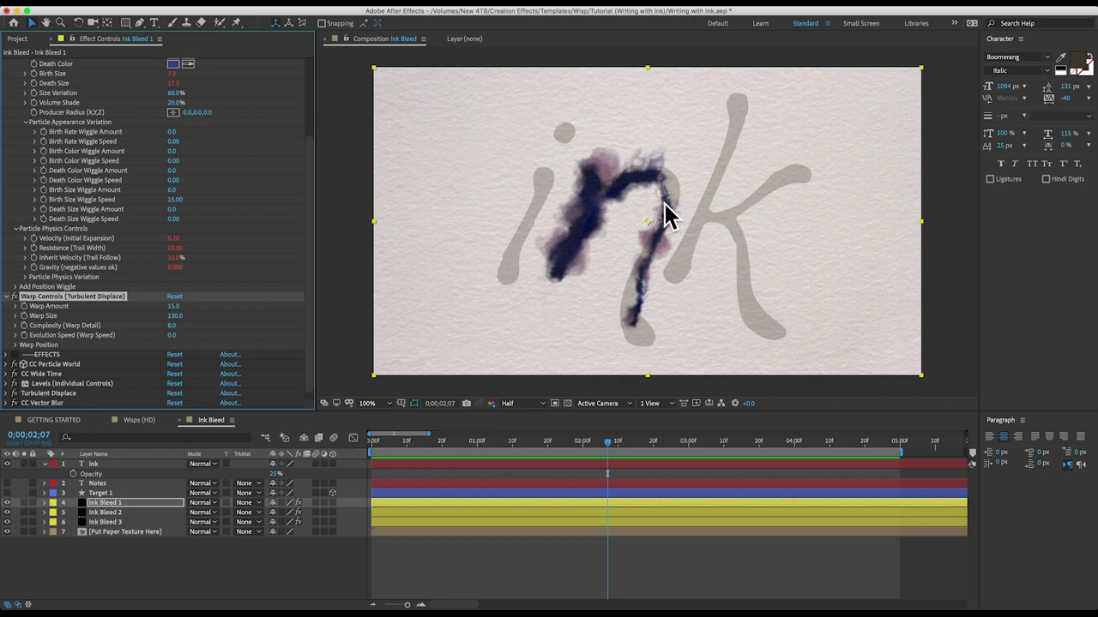
# - Duplicate Target 1 with its three Ink Bleed layers and place Ink Bleed 6–4 below Target 2
pyautogui.click(107, 495)
pyautogui.keyDown('shift'); pyautogui.click(108, 521); pyautogui.keyUp('shift')
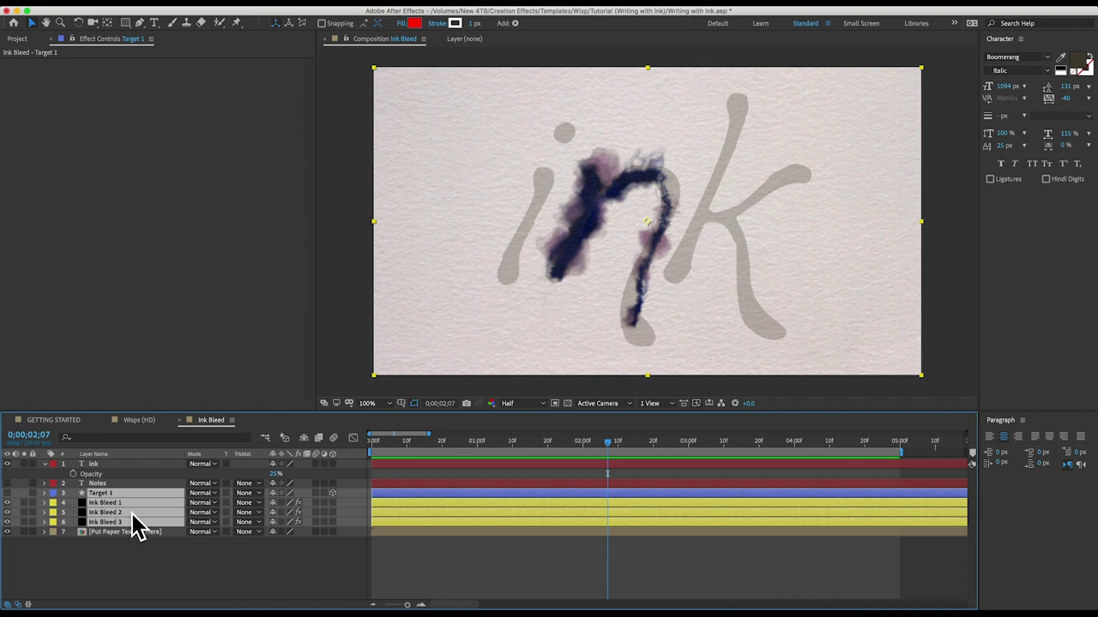
pyautogui.press('super+d')
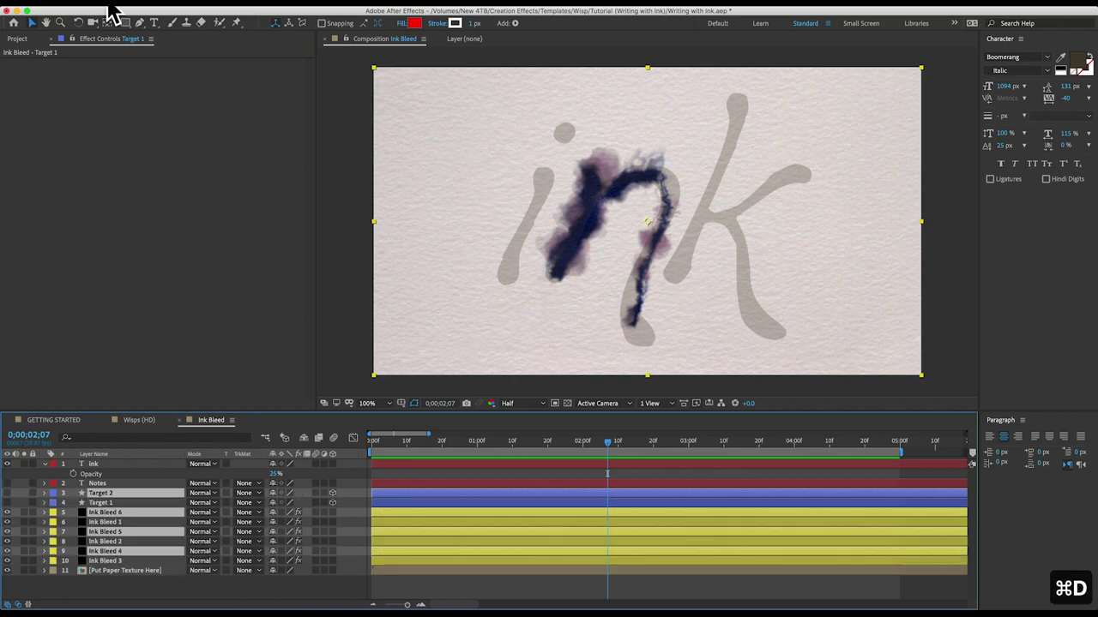
pyautogui.click(120, 12)
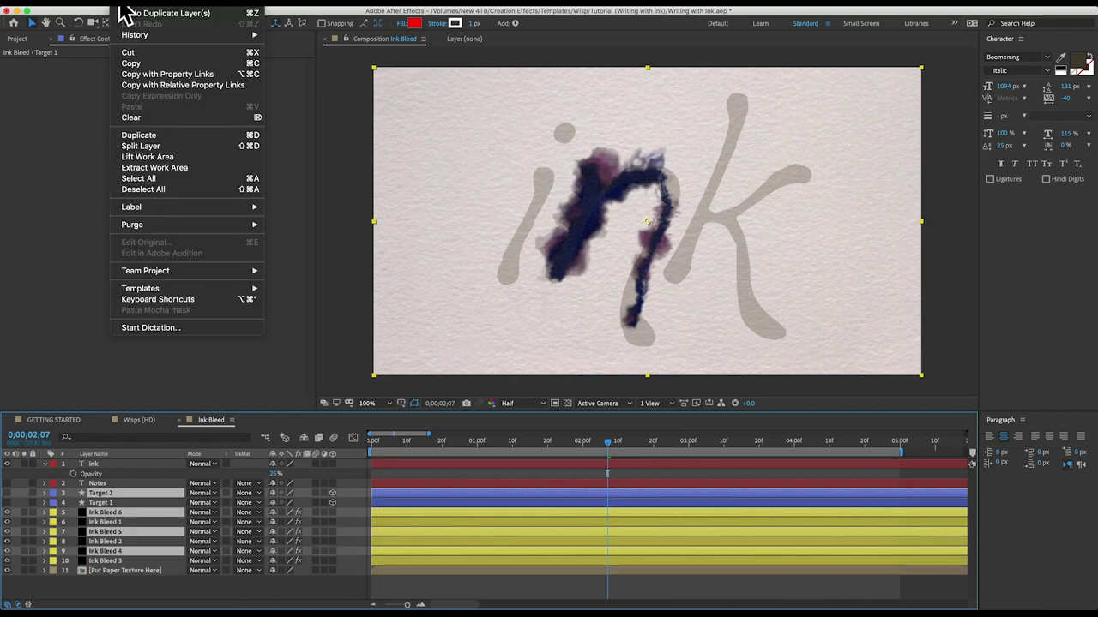
pyautogui.click(142, 499)
pyautogui.moveTo(114, 525)
pyautogui.mouseDown()
pyautogui.moveTo(109, 501)
pyautogui.moveTo(125, 513)
pyautogui.moveTo(143, 506)
pyautogui.mouseUp()
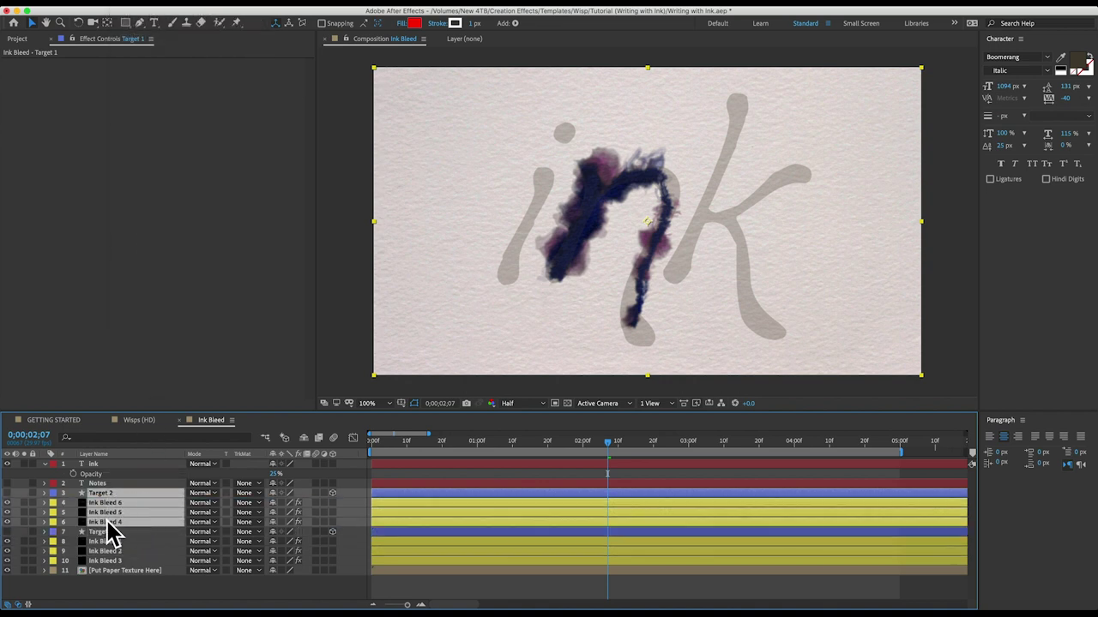
pyautogui.click(109, 526)
pyautogui.click(109, 496)
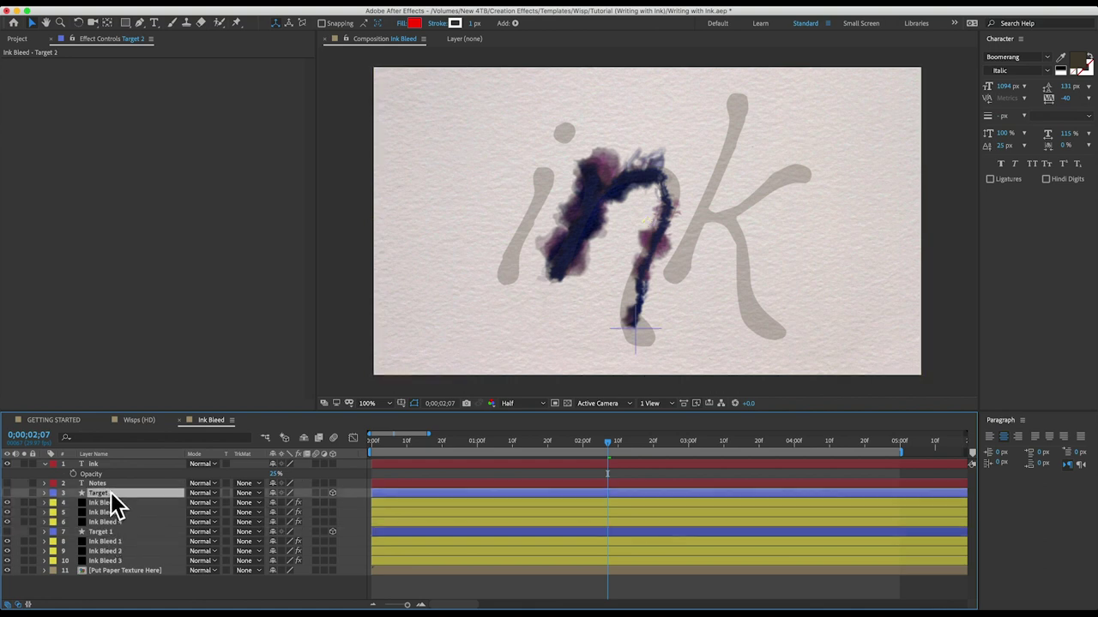
# - Set the Target Layer of Ink Bleed 5 and Ink Bleed 4 to Target 2
pyautogui.click(111, 504)
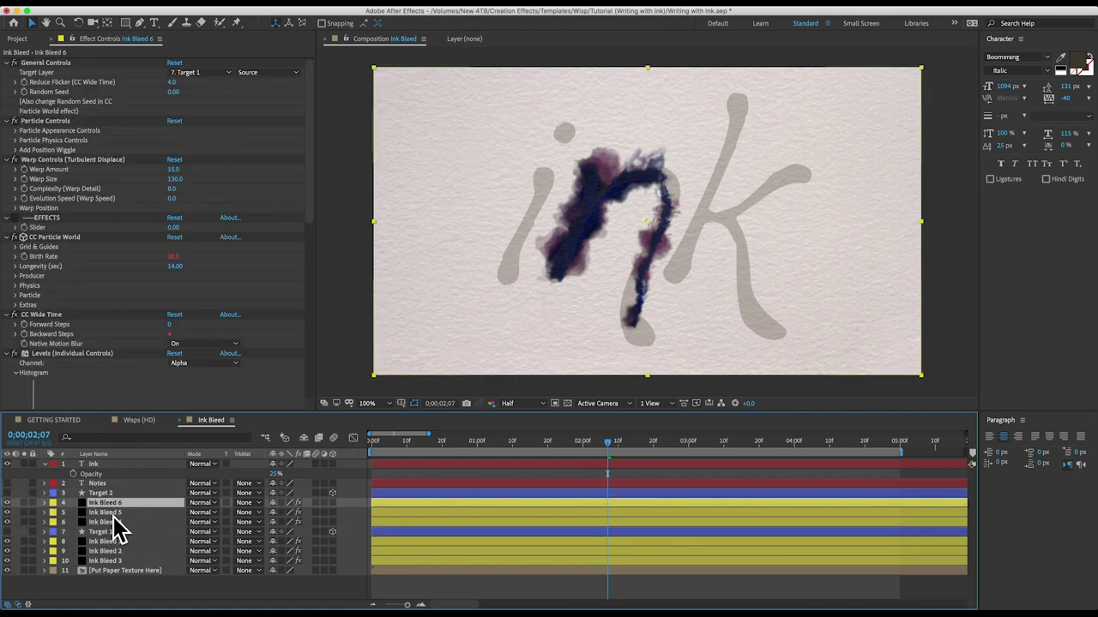
pyautogui.click(100, 532)
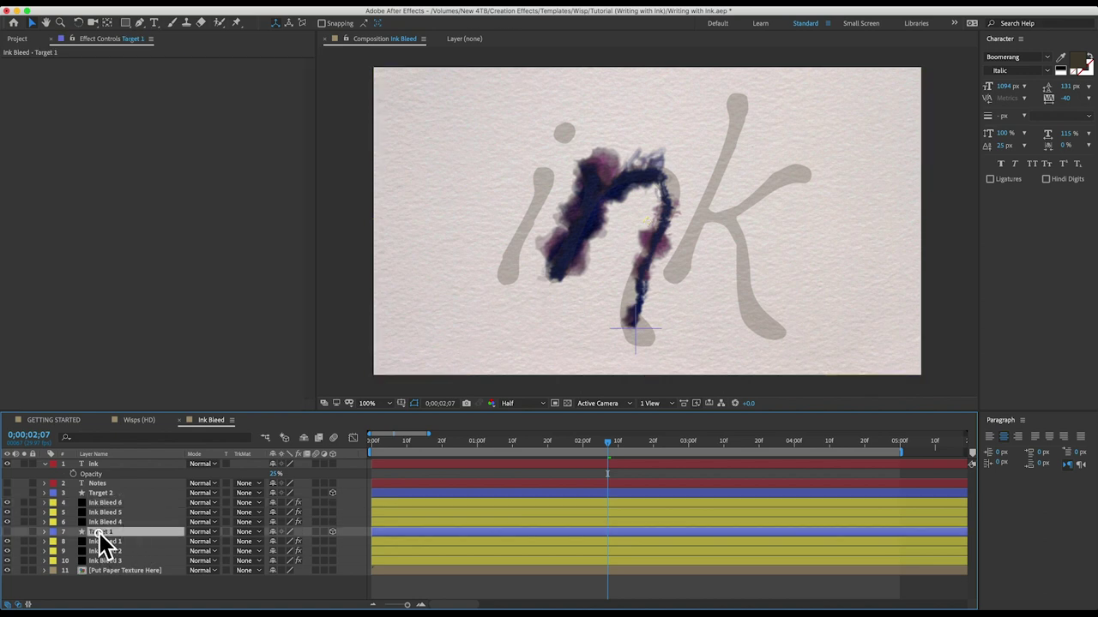
pyautogui.click(112, 503)
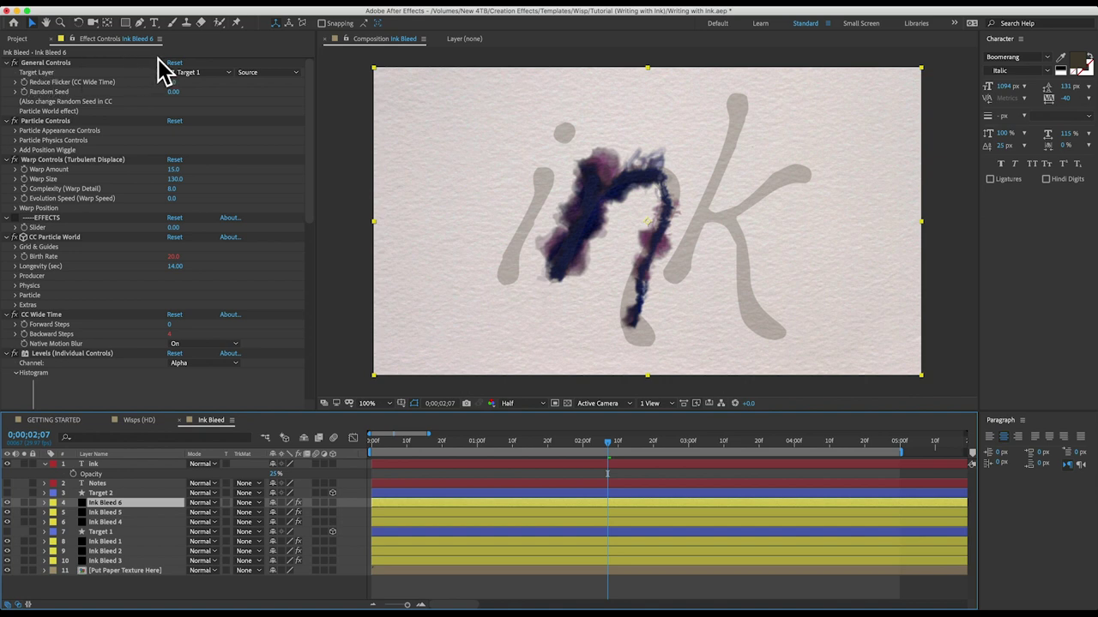
pyautogui.click(191, 72)
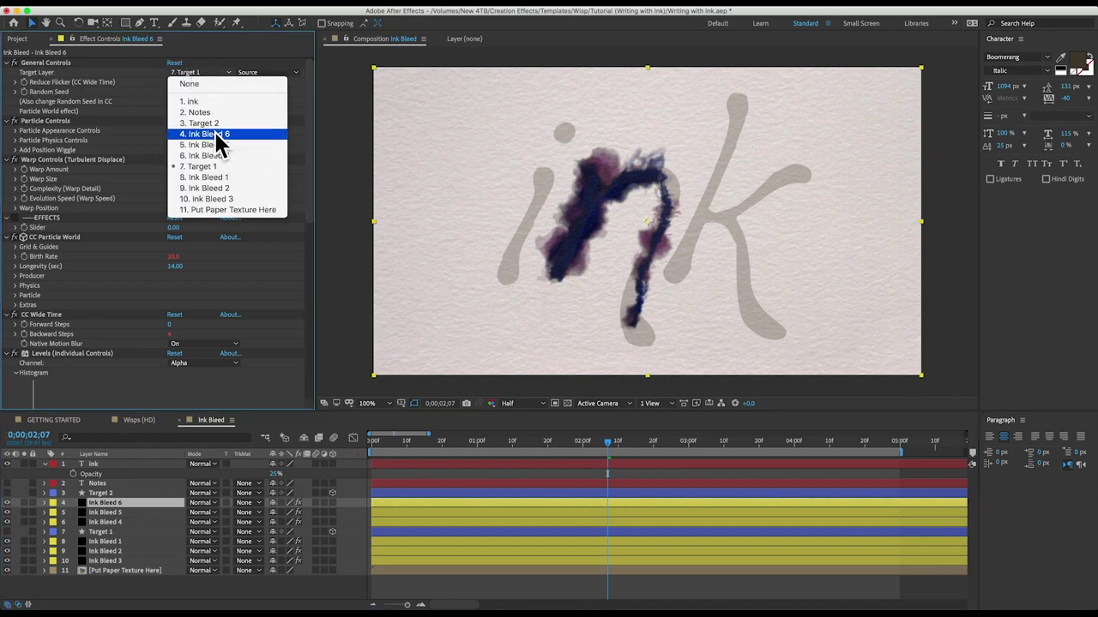
pyautogui.press('Escape')
pyautogui.click(111, 512)
pyautogui.click(191, 72)
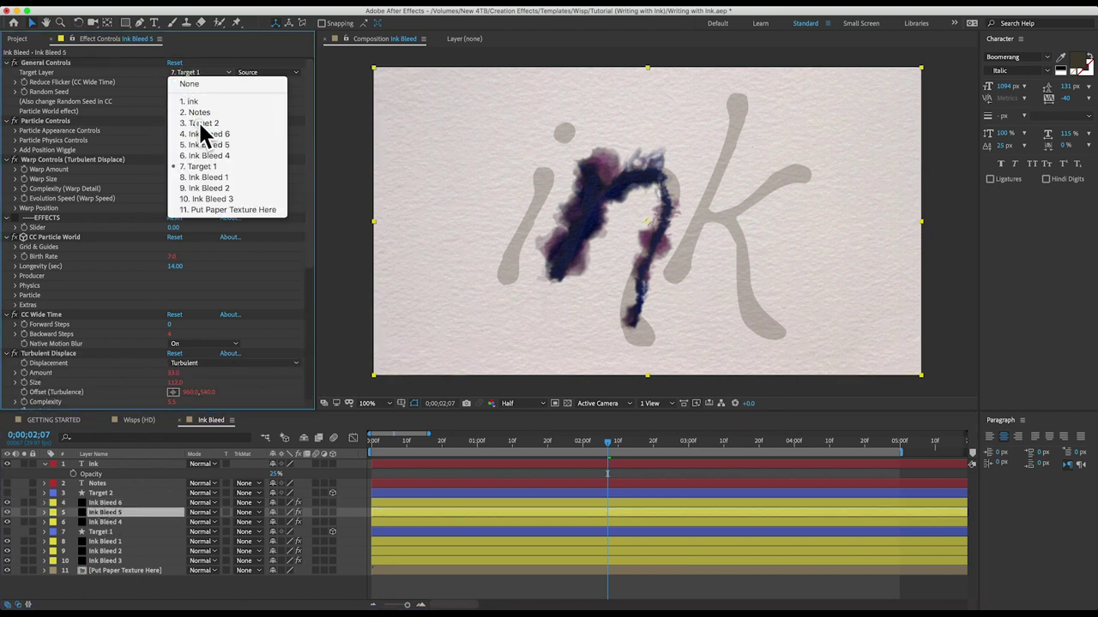
pyautogui.click(204, 123)
pyautogui.click(111, 521)
pyautogui.click(190, 72)
pyautogui.click(205, 125)
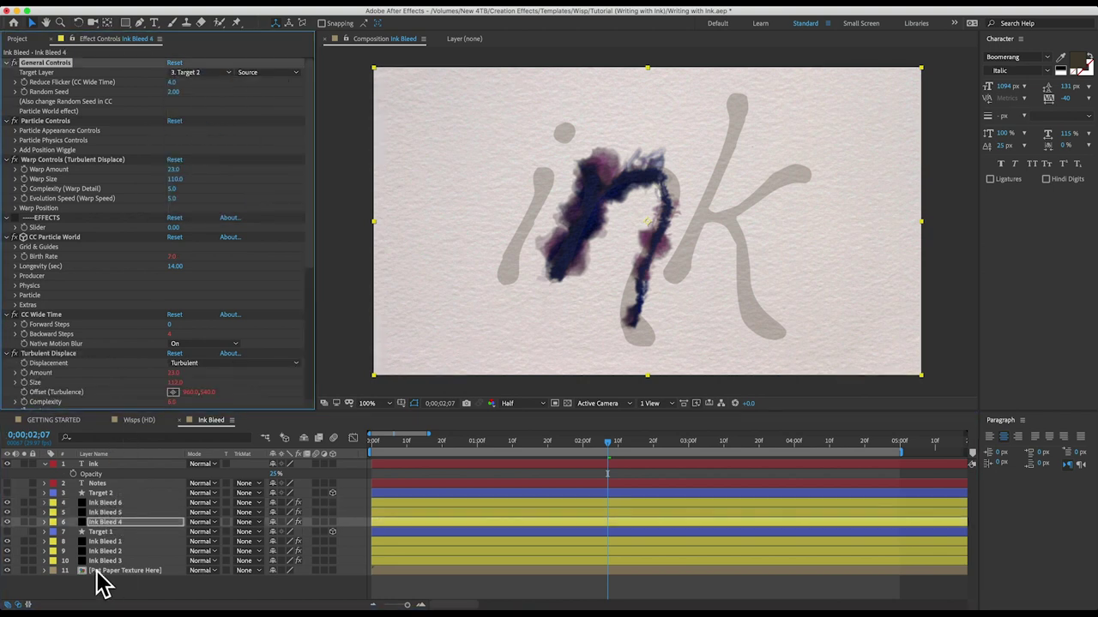
# - Show Target 2, hide the existing ink stroke, and delete Target 2's old Position keyframes
pyautogui.click(101, 494)
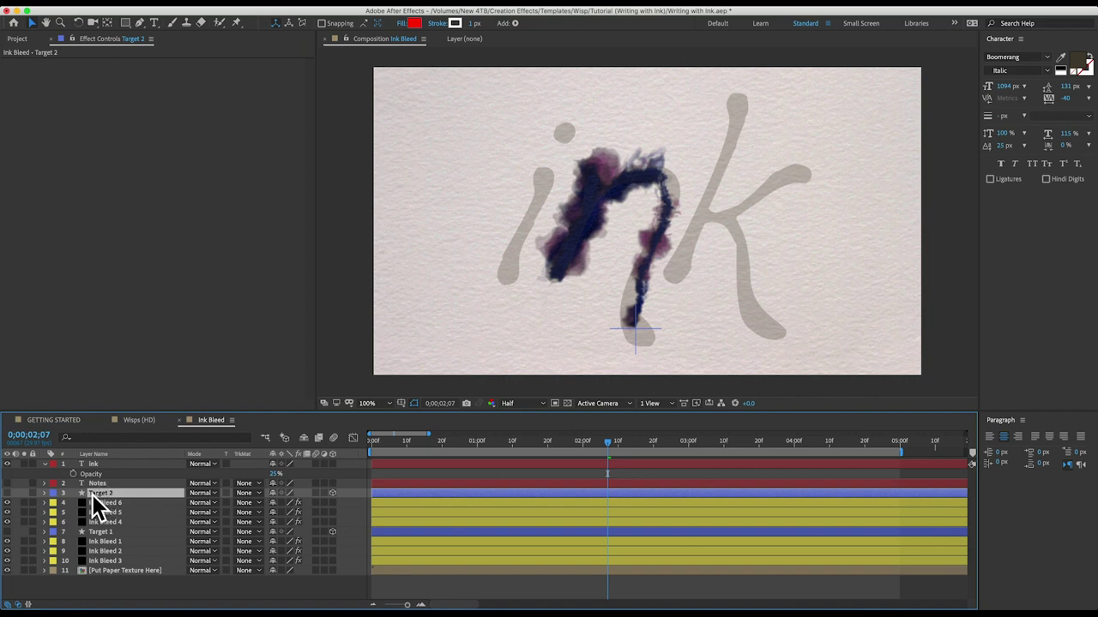
pyautogui.click(7, 493)
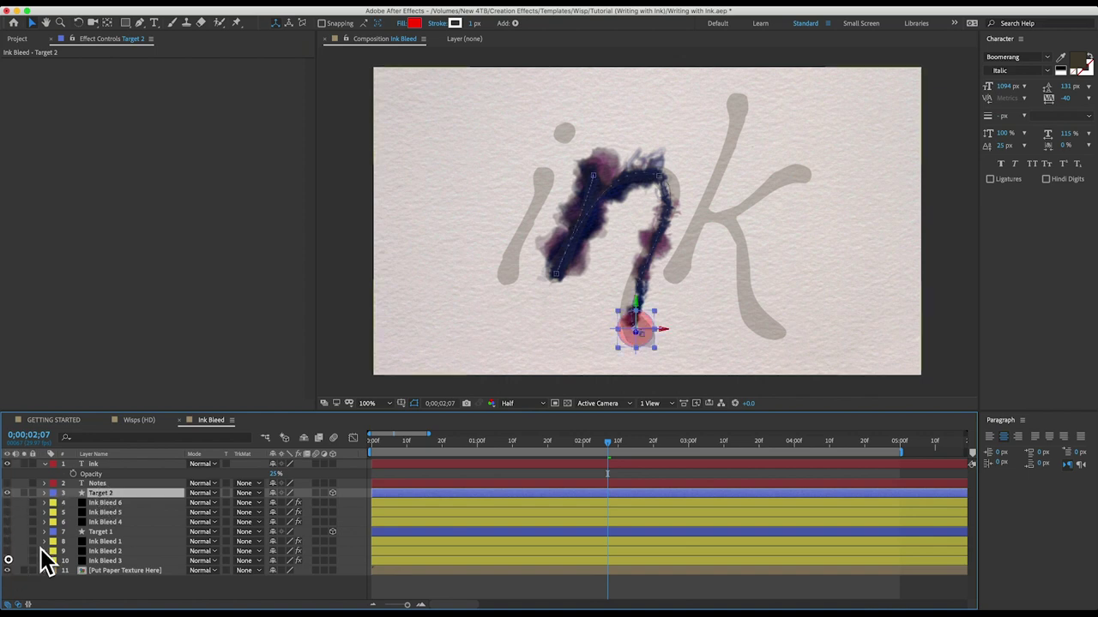
pyautogui.click(7, 561)
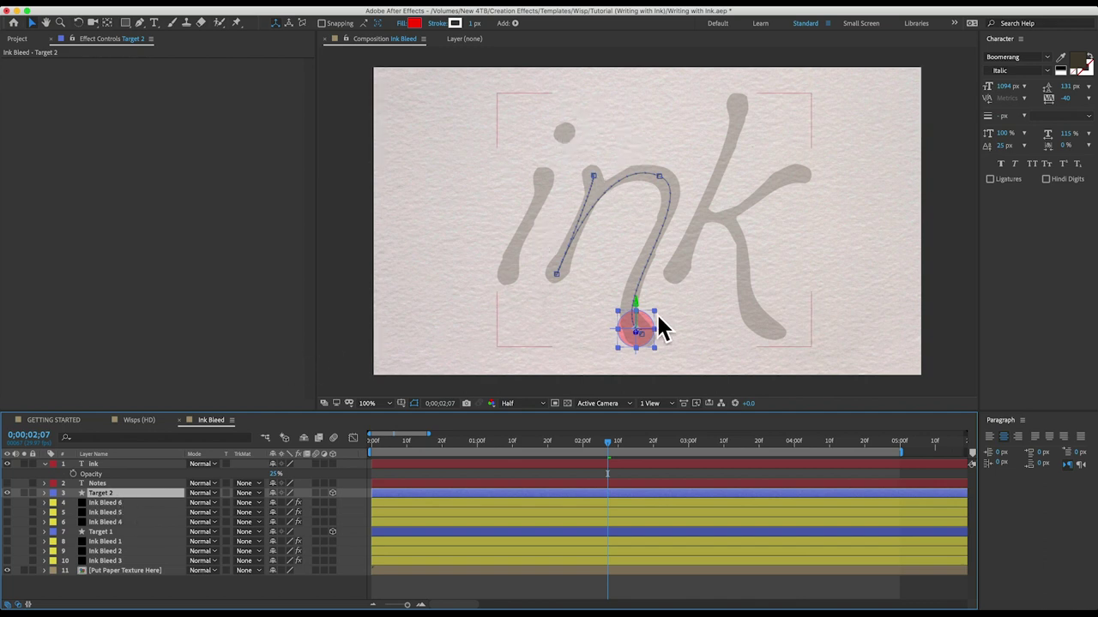
pyautogui.press('Home')
pyautogui.press('p')
pyautogui.moveTo(649, 515); pyautogui.dragTo(369, 504)
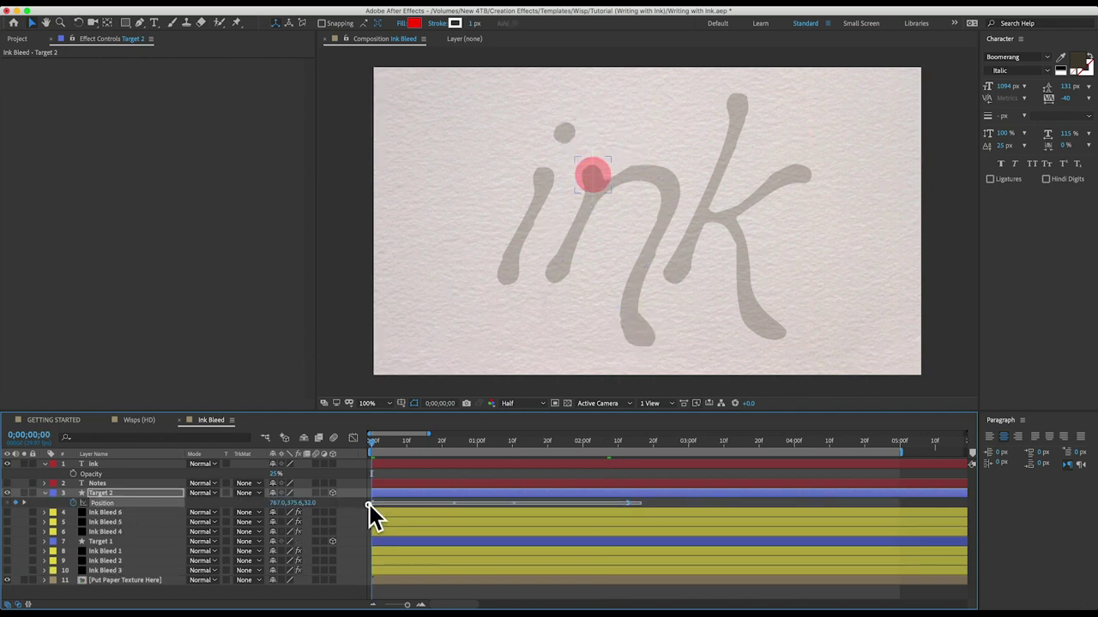
pyautogui.press('Delete')
# - Keyframe Target 2 from the i stem's top down to 1;28, then up to the dot
pyautogui.moveTo(598, 178); pyautogui.dragTo(550, 181)
pyautogui.click(73, 502)
pyautogui.moveTo(421, 445); pyautogui.dragTo(576, 441)
pyautogui.moveTo(550, 193)
pyautogui.mouseDown()
pyautogui.moveTo(519, 274)
pyautogui.moveTo(544, 206)
pyautogui.mouseUp()
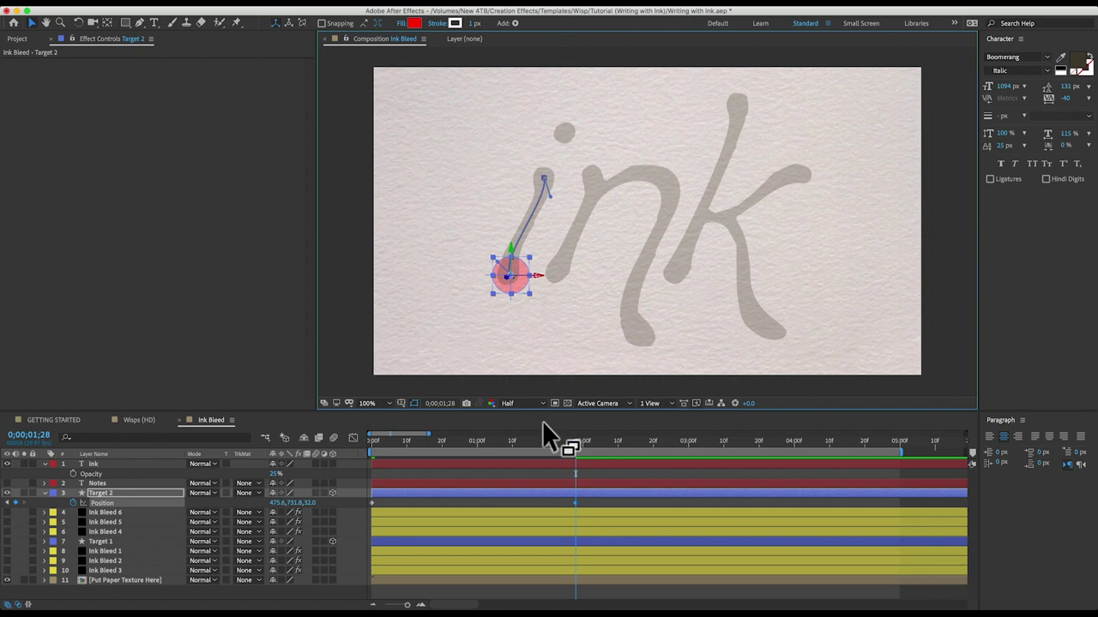
pyautogui.press('pagedown')
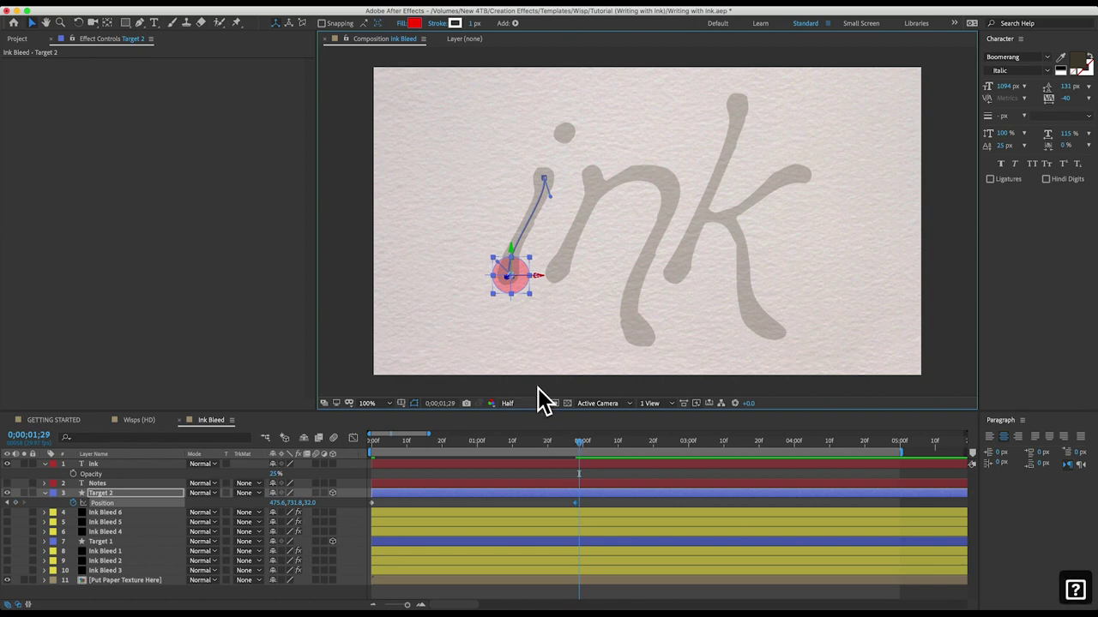
pyautogui.moveTo(524, 278); pyautogui.dragTo(572, 133)
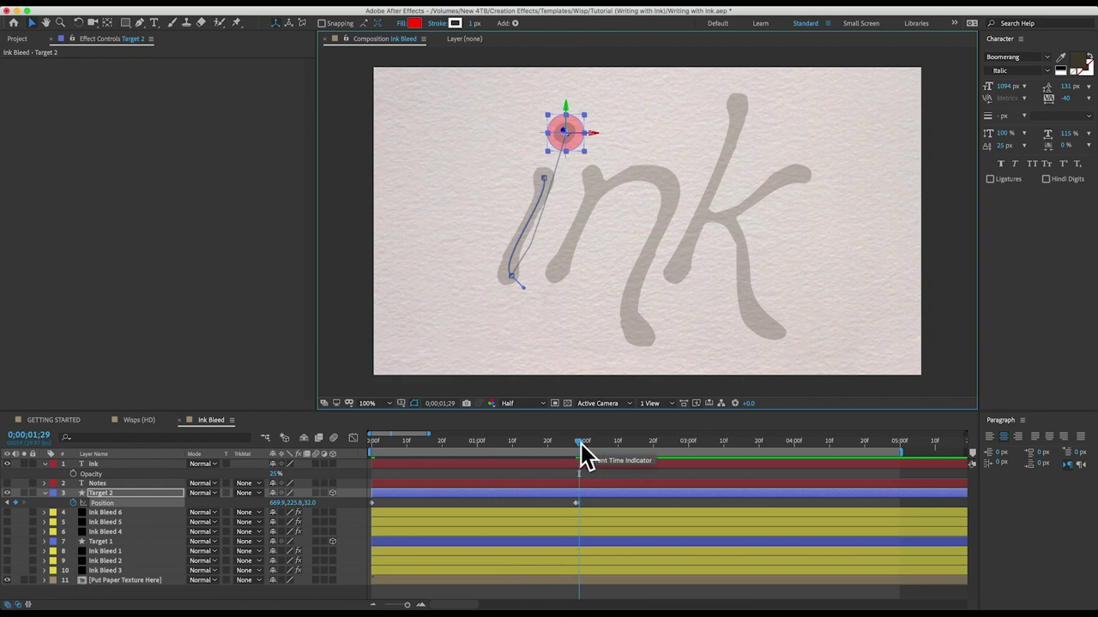
pyautogui.moveTo(582, 443); pyautogui.dragTo(616, 443)
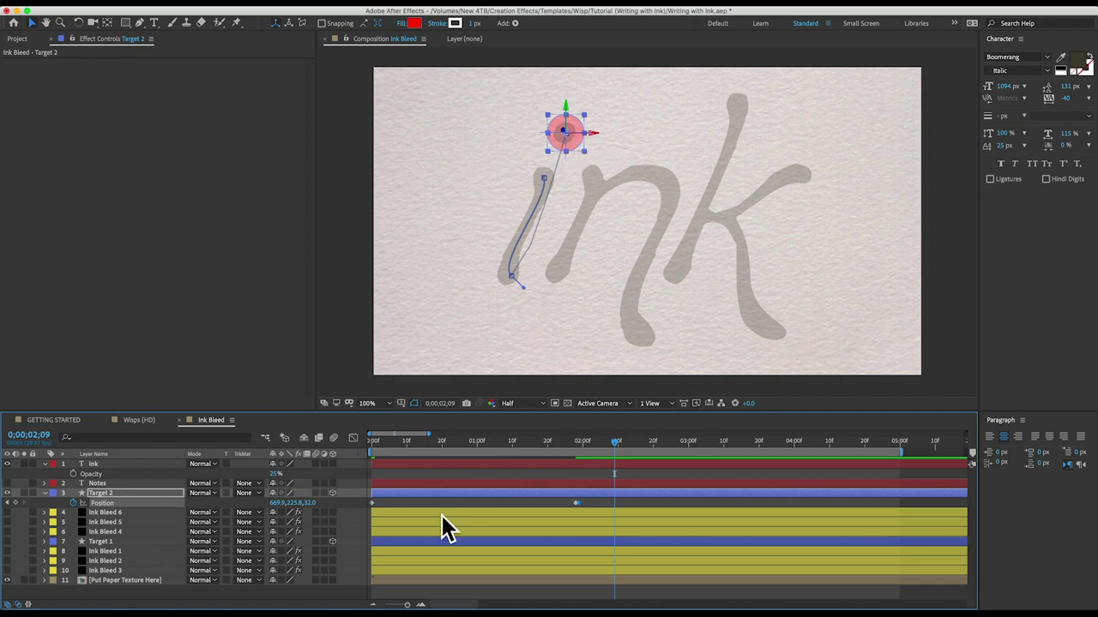
# - Duplicate Target 2 with Ink Bleed 6–4 and move the copies just above the paper texture
pyautogui.click(45, 494)
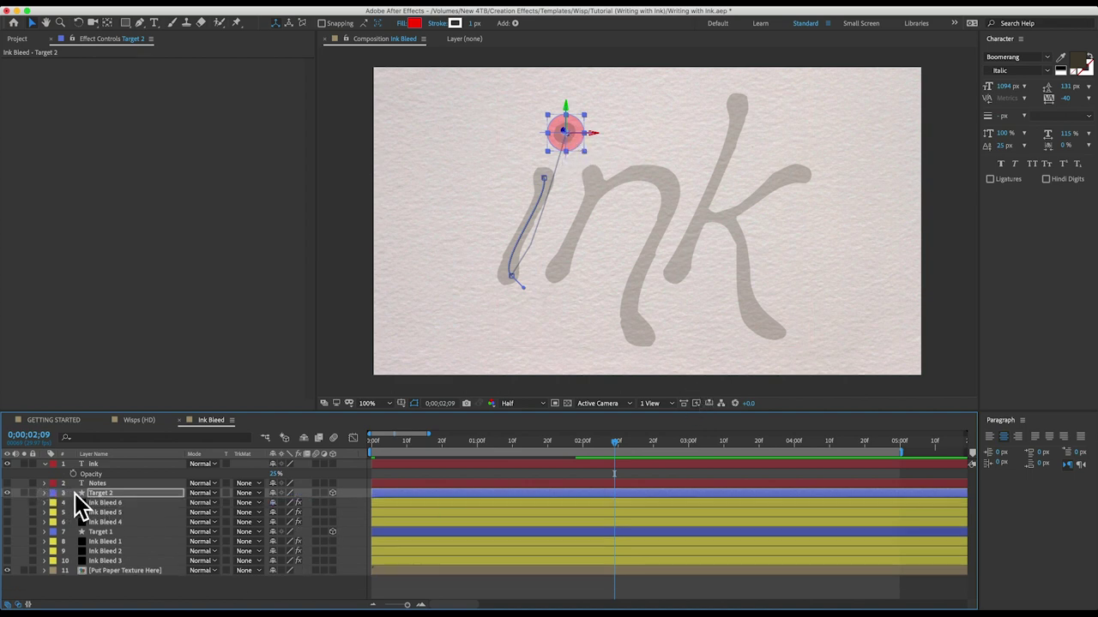
pyautogui.keyDown('shift'); pyautogui.click(101, 521); pyautogui.keyUp('shift')
pyautogui.press('super+d')
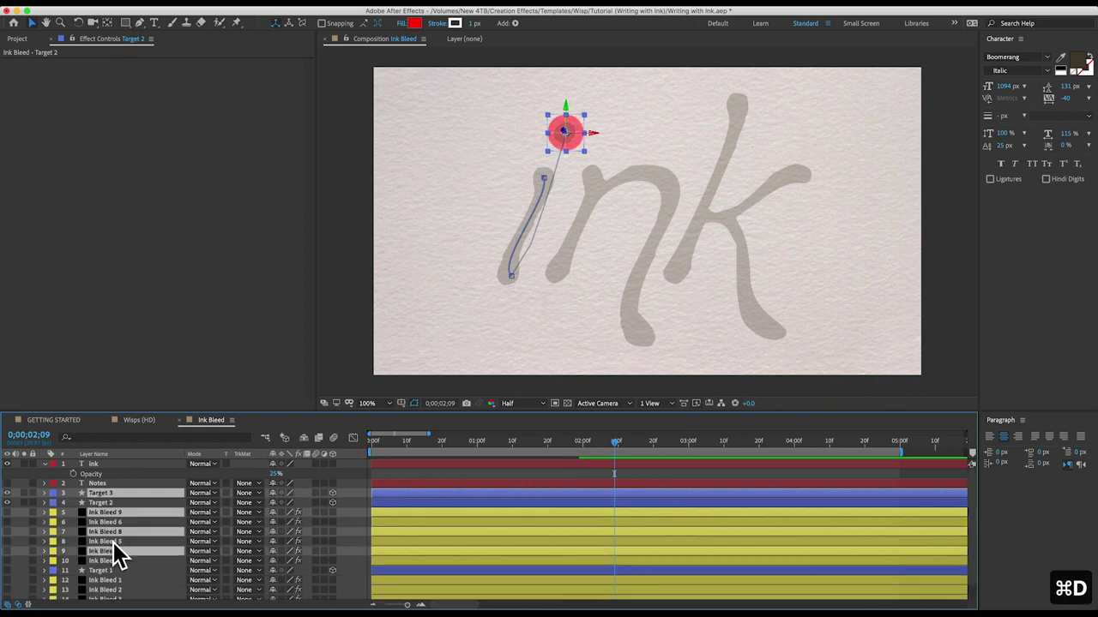
pyautogui.scroll(-1, 112, 539)
pyautogui.moveTo(104, 536); pyautogui.dragTo(105, 591)
# - Set Ink Bleed 9's Target Layer to Target 3
pyautogui.click(100, 556)
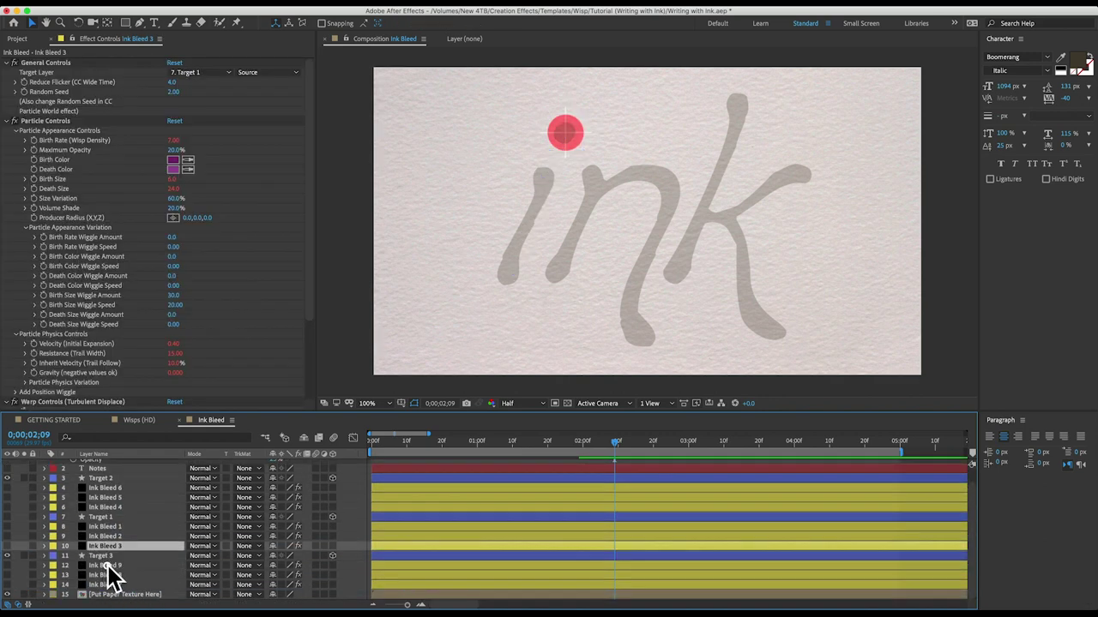
pyautogui.click(105, 565)
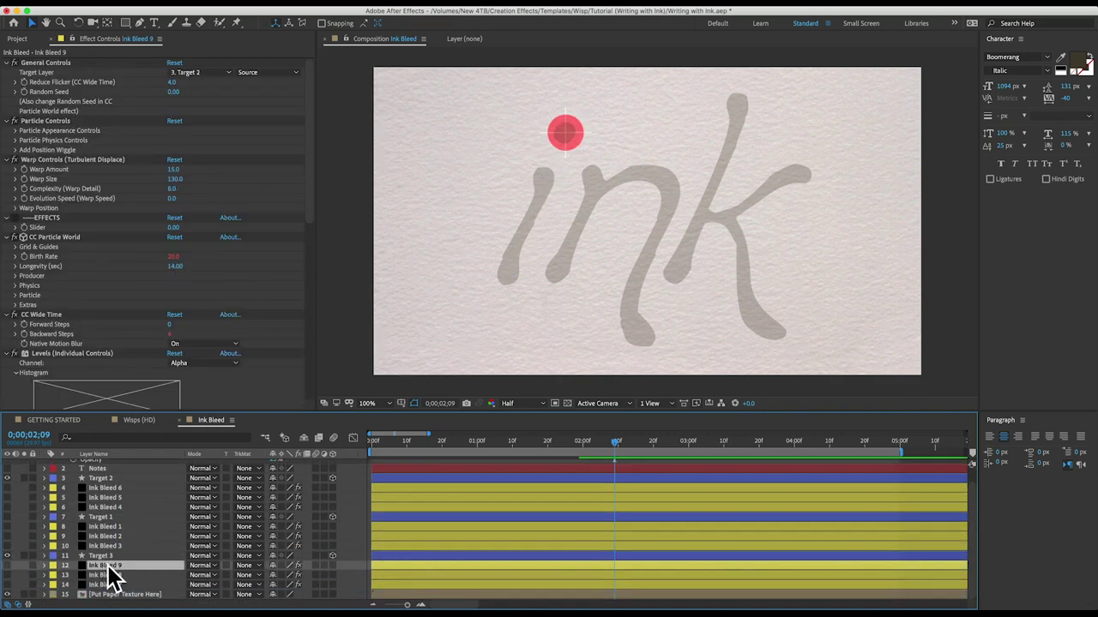
pyautogui.click(208, 74)
pyautogui.click(219, 208)
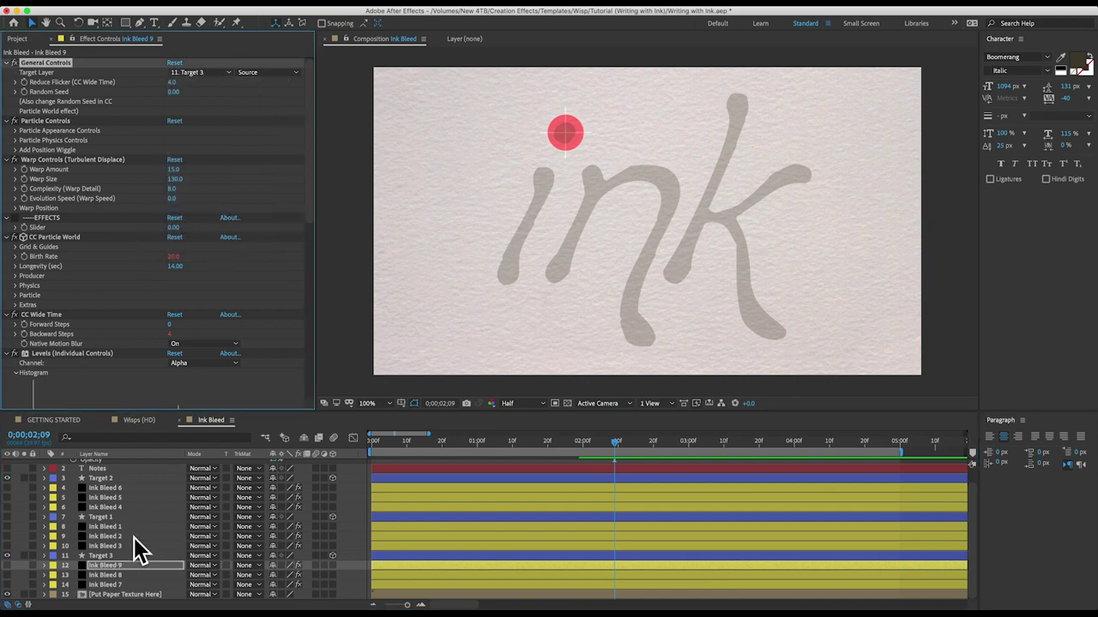
# - Keyframe Target 3's Position along the k stroke through 2;23, then hide Target 3
pyautogui.click(100, 556)
pyautogui.press('p')
pyautogui.press('Home')
pyautogui.click(73, 566)
pyautogui.click(789, 442)
pyautogui.moveTo(565, 130); pyautogui.dragTo(772, 326)
pyautogui.moveTo(503, 443); pyautogui.dragTo(502, 443)
pyautogui.moveTo(711, 269); pyautogui.dragTo(689, 294)
pyautogui.click(579, 442)
pyautogui.click(663, 441)
pyautogui.moveTo(786, 252); pyautogui.dragTo(727, 219)
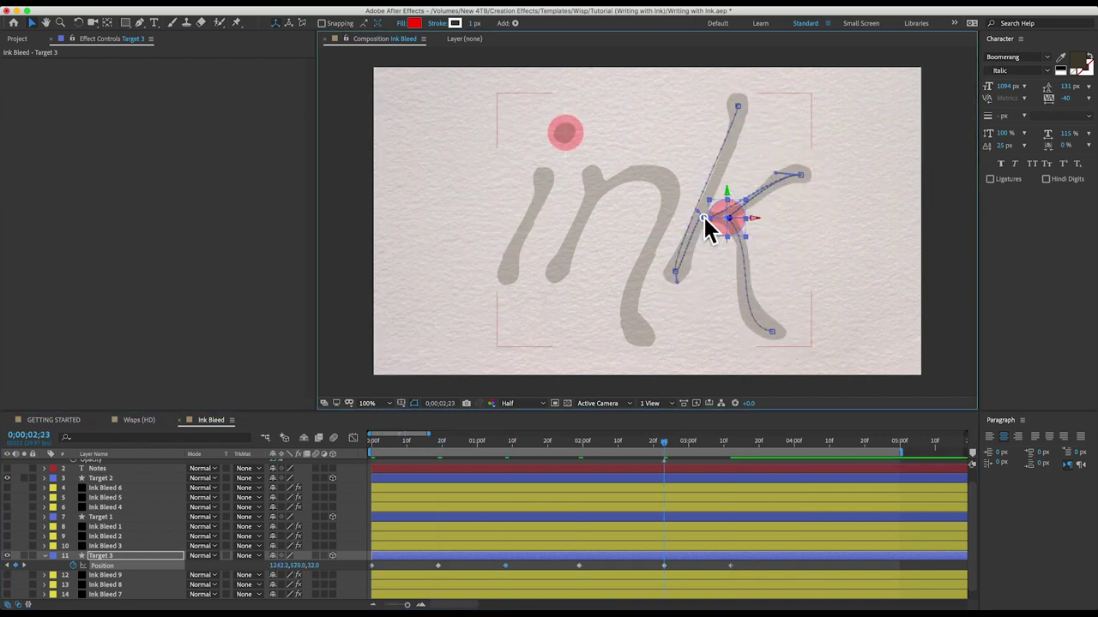
pyautogui.click(45, 555)
pyautogui.click(7, 556)
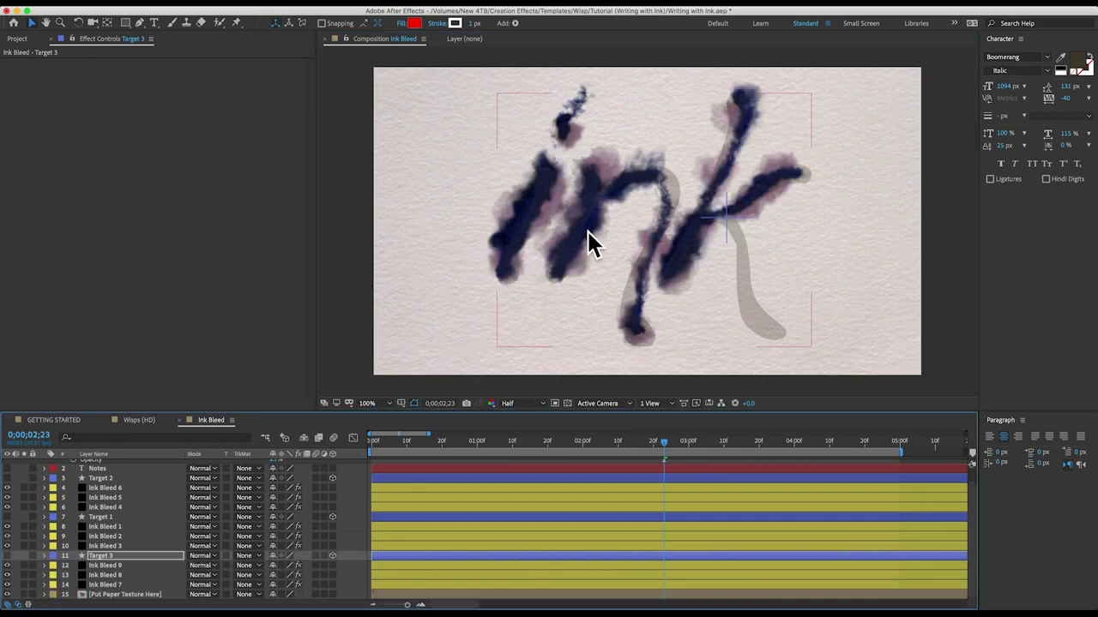
# - Shift Target 1 and Ink Bleed 1–3 later in the timeline
pyautogui.click(436, 451)
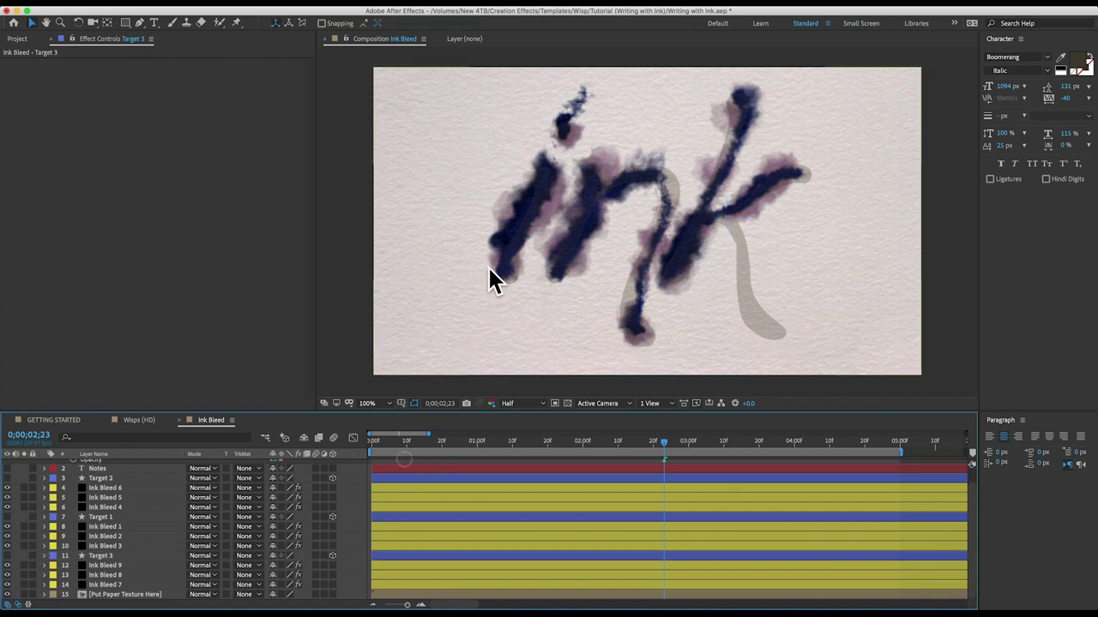
pyautogui.click(389, 516)
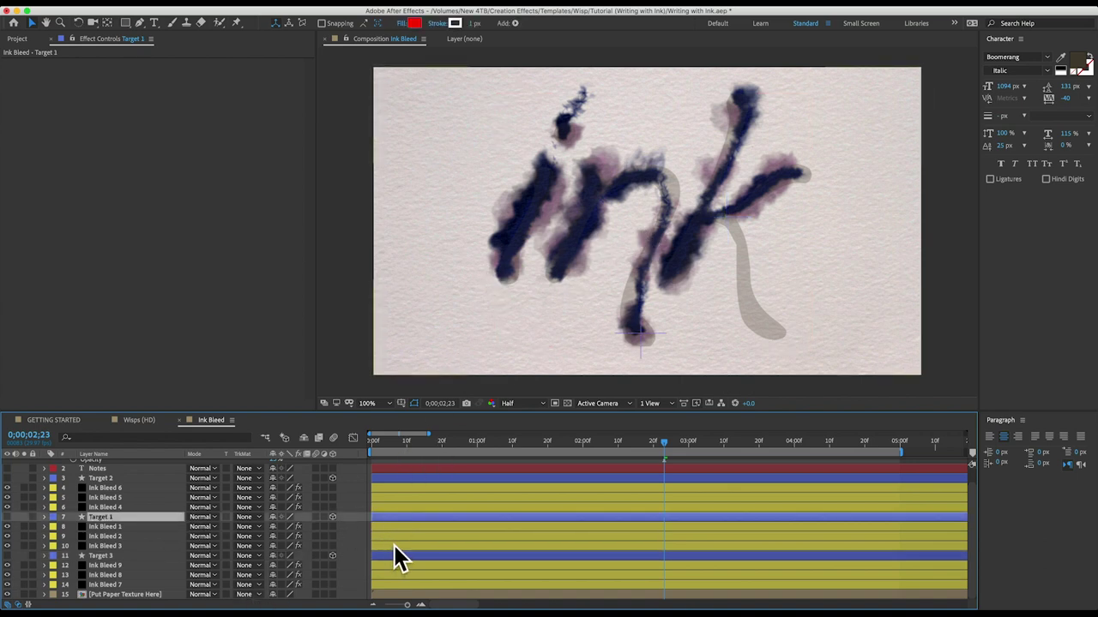
pyautogui.keyDown('shift'); pyautogui.click(394, 545); pyautogui.keyUp('shift')
pyautogui.moveTo(386, 524)
pyautogui.mouseDown()
pyautogui.moveTo(596, 506)
pyautogui.moveTo(542, 504)
pyautogui.mouseUp()
# - Move the Target 3 group with Ink Bleed 7–9 to start around 3 seconds
pyautogui.click(445, 556)
pyautogui.keyDown('shift'); pyautogui.click(444, 585); pyautogui.keyUp('shift')
pyautogui.moveTo(442, 578); pyautogui.dragTo(765, 583)
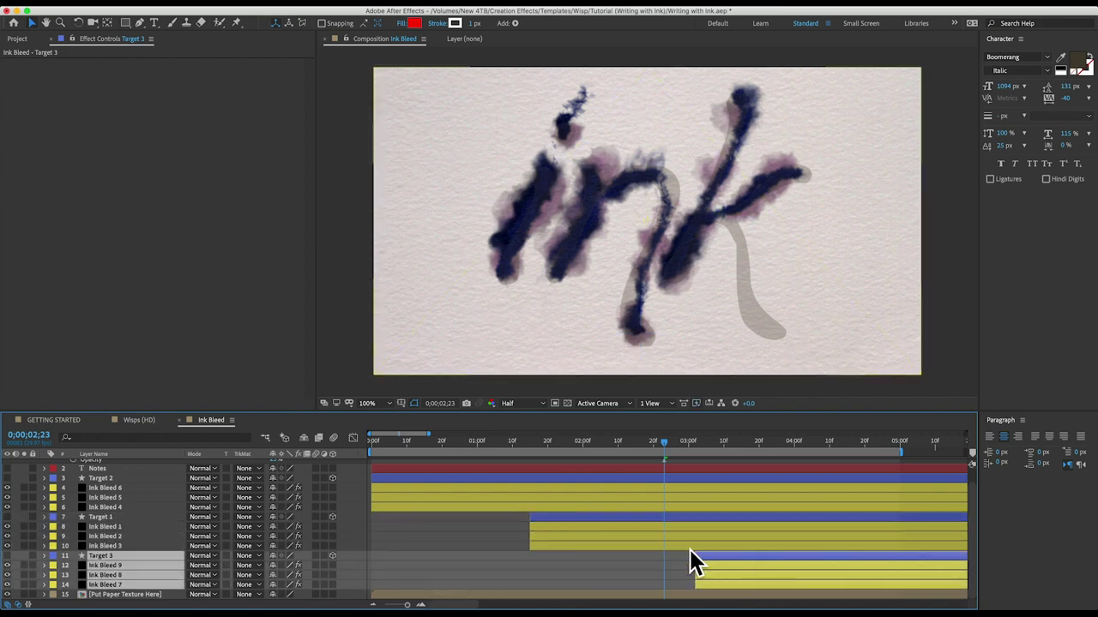
pyautogui.press('-')
pyautogui.scroll(1, 75, 489)
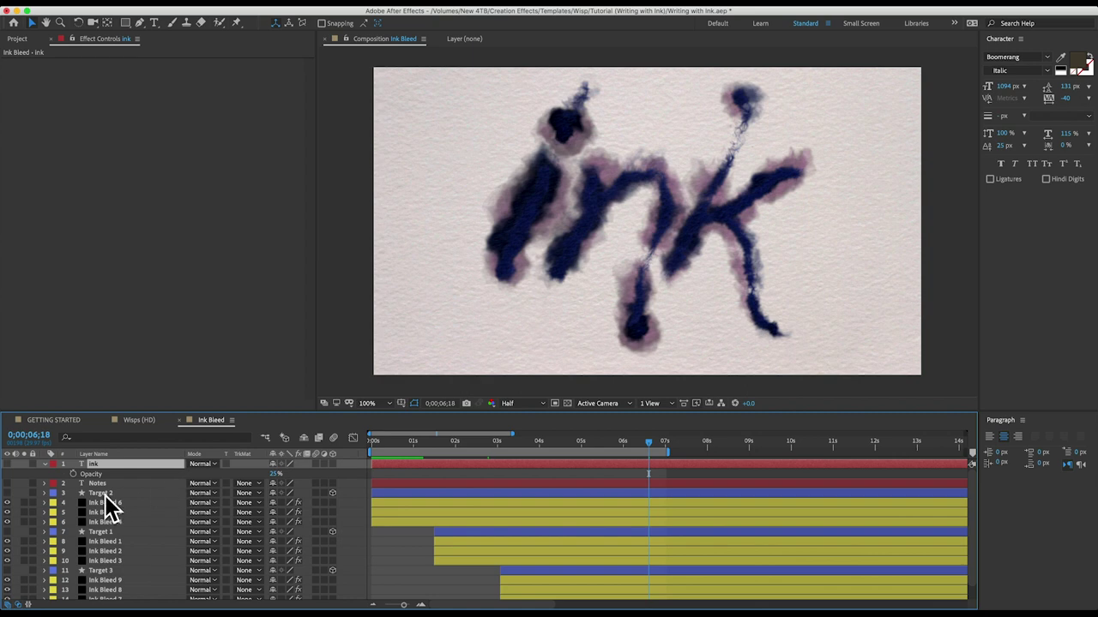
pyautogui.click(104, 495)
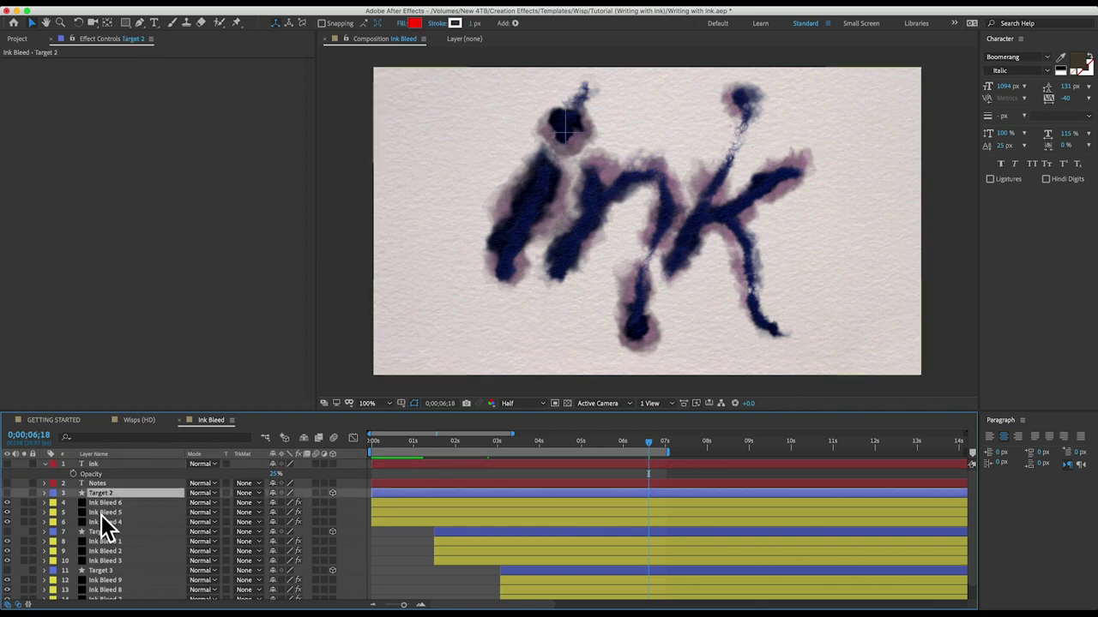
# - Pre-compose the layers from Target 2 through Ink Bleed 7 into Pre-comp 1
pyautogui.scroll(-1, 105, 544)
pyautogui.keyDown('shift'); pyautogui.click(106, 585); pyautogui.keyUp('shift')
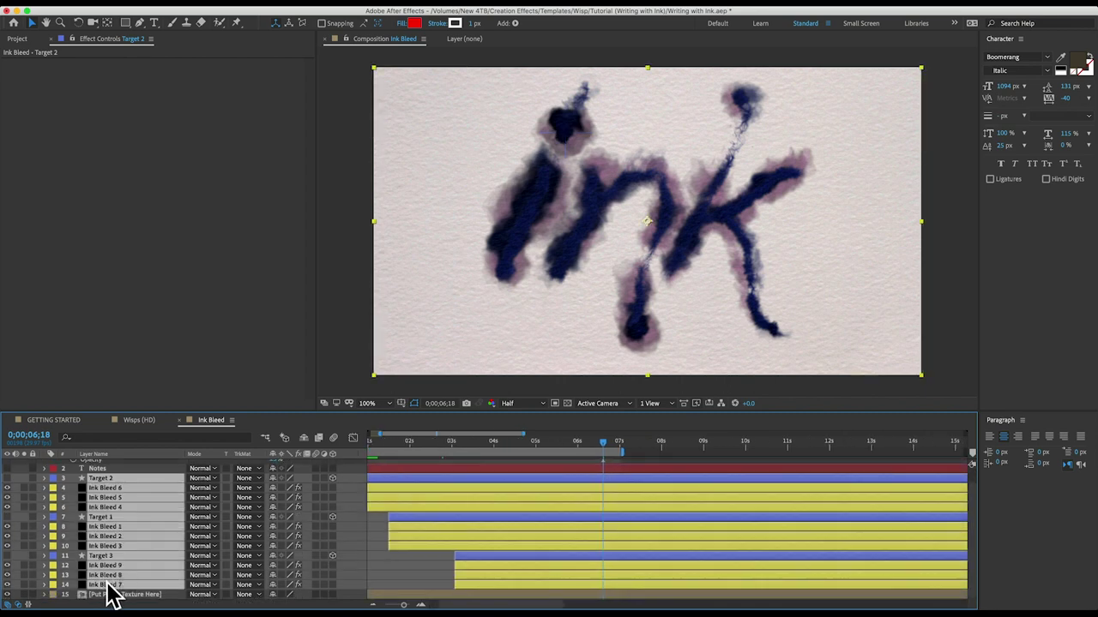
pyautogui.click(180, 5)
pyautogui.moveTo(208, 5)
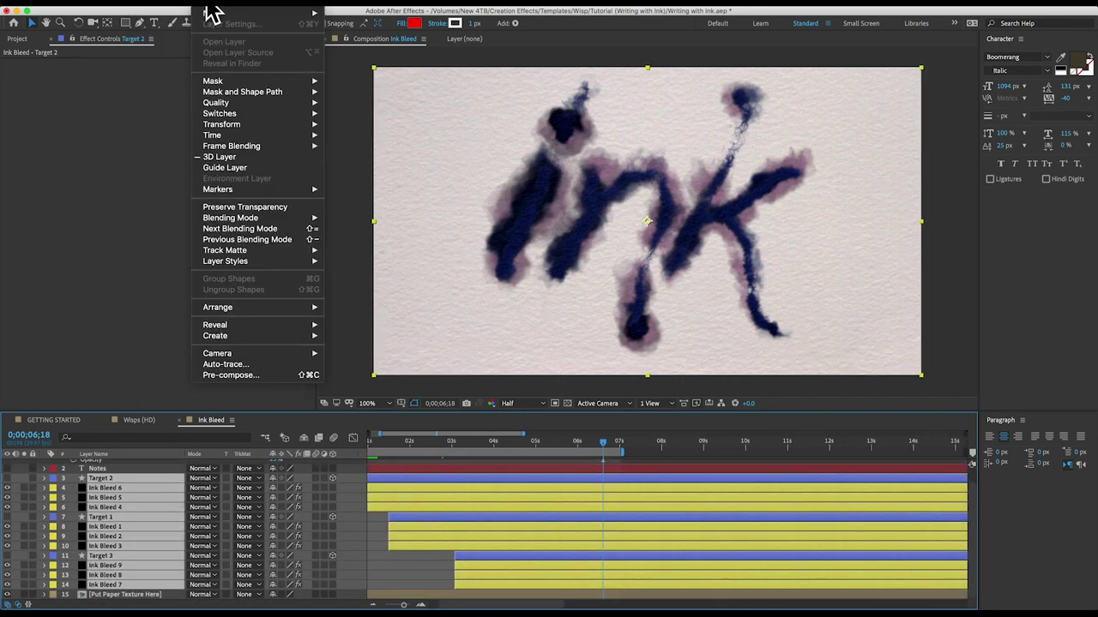
pyautogui.click(242, 375)
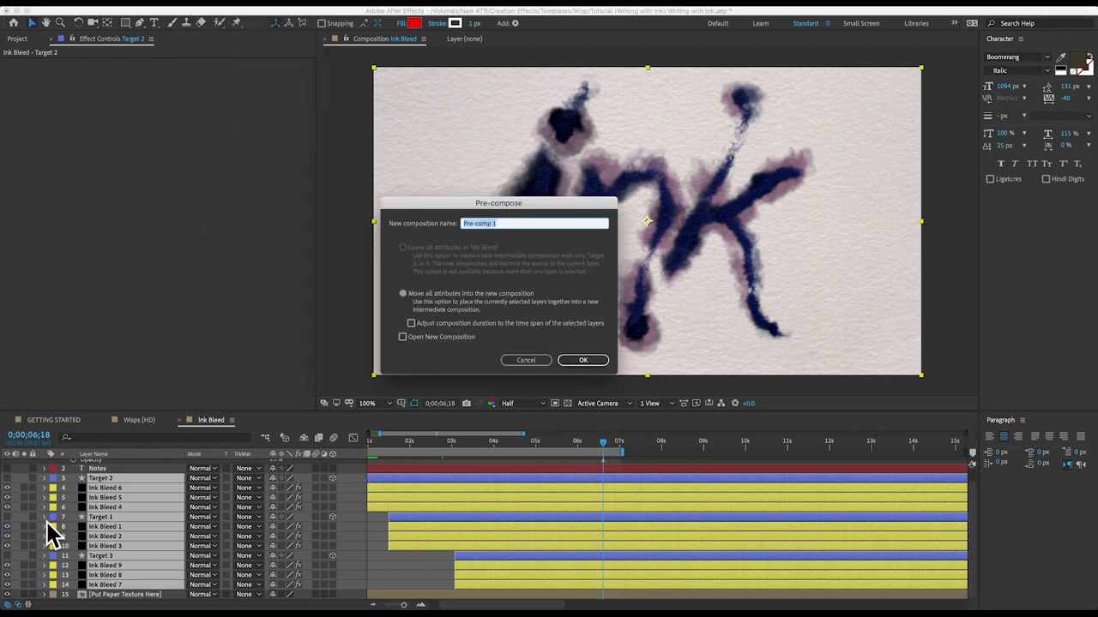
pyautogui.click(579, 360)
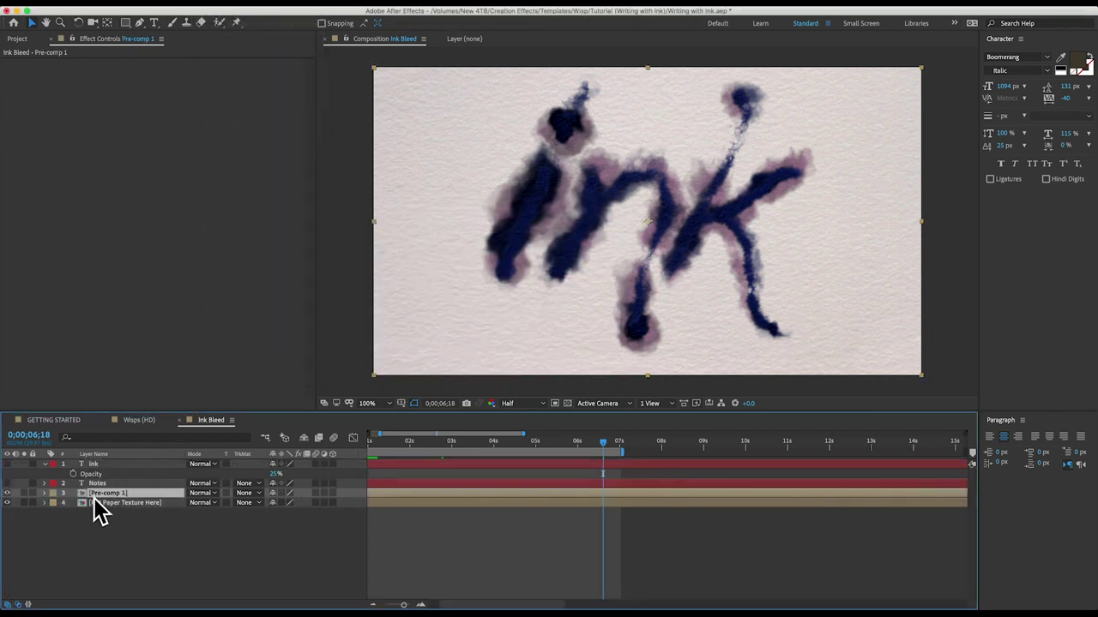
# - Scale Pre-comp 1 down to about 41% and preview the animation from the start
pyautogui.press('s')
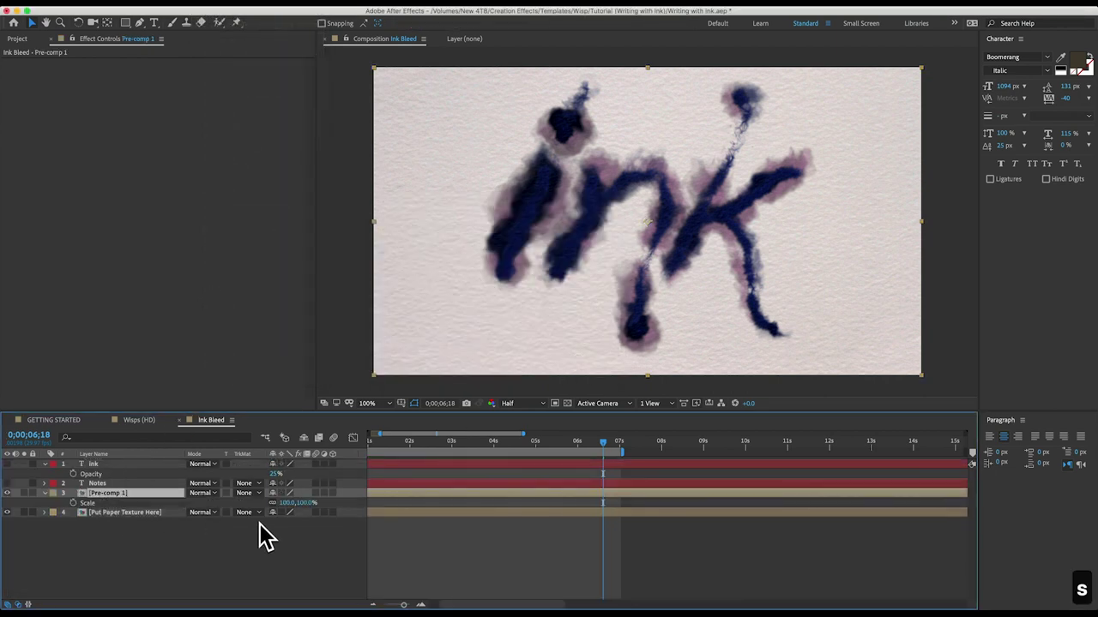
pyautogui.moveTo(271, 507); pyautogui.dragTo(255, 512)
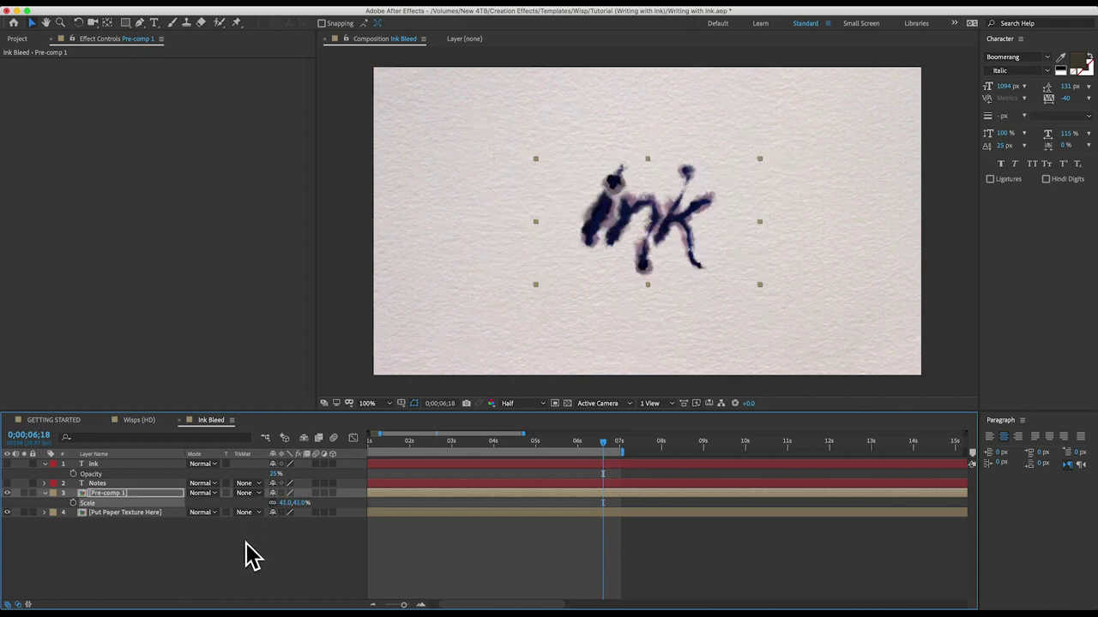
pyautogui.press('space')
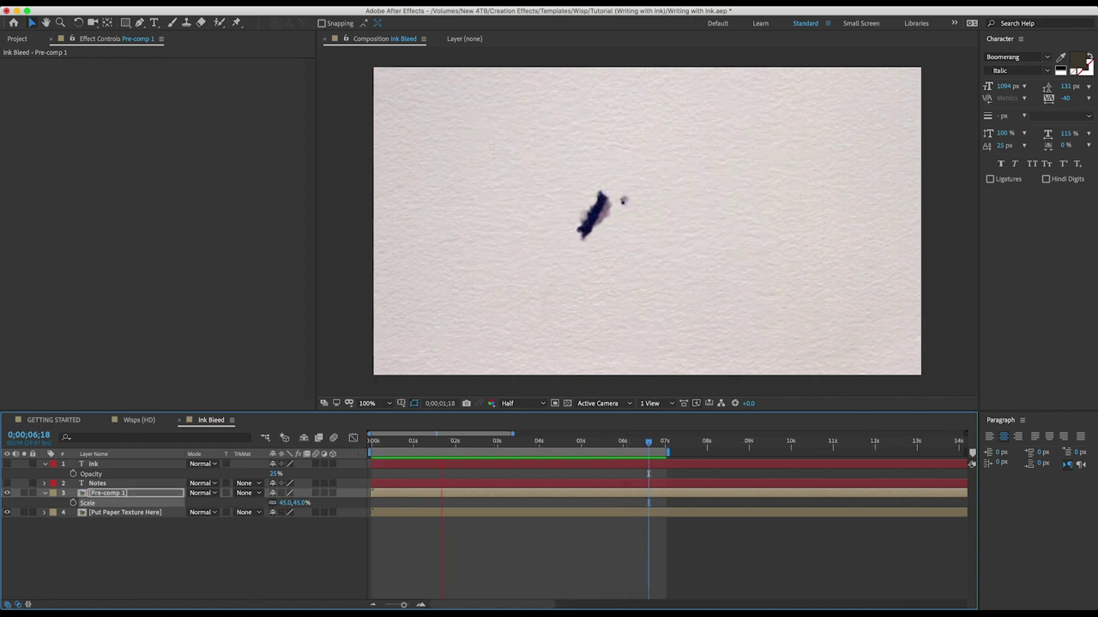